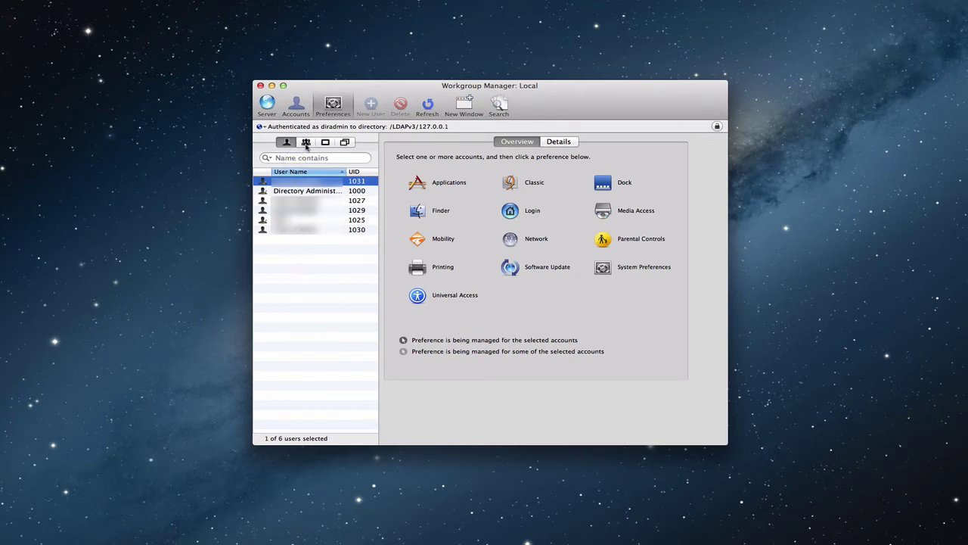
- Switch the account list to groups and select the Kid's Profile group
click(307, 142)
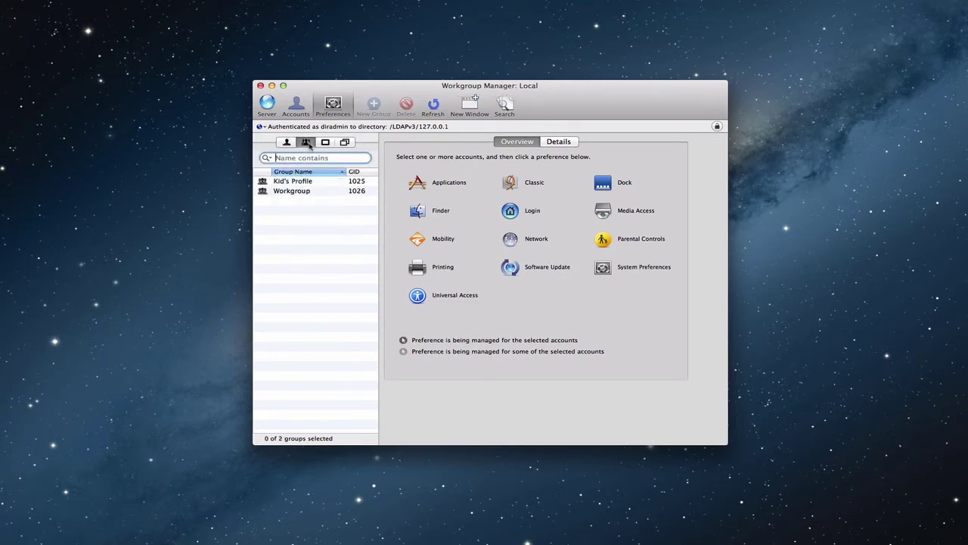
click(303, 184)
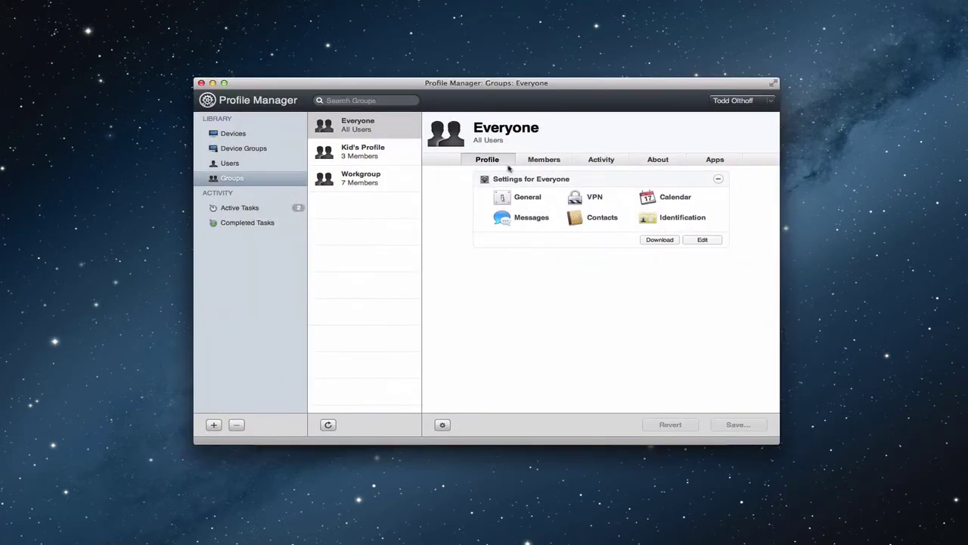
- Open the Everyone group's profile settings and arrange them beside Workgroup Manager
drag(566, 86, 367, 84)
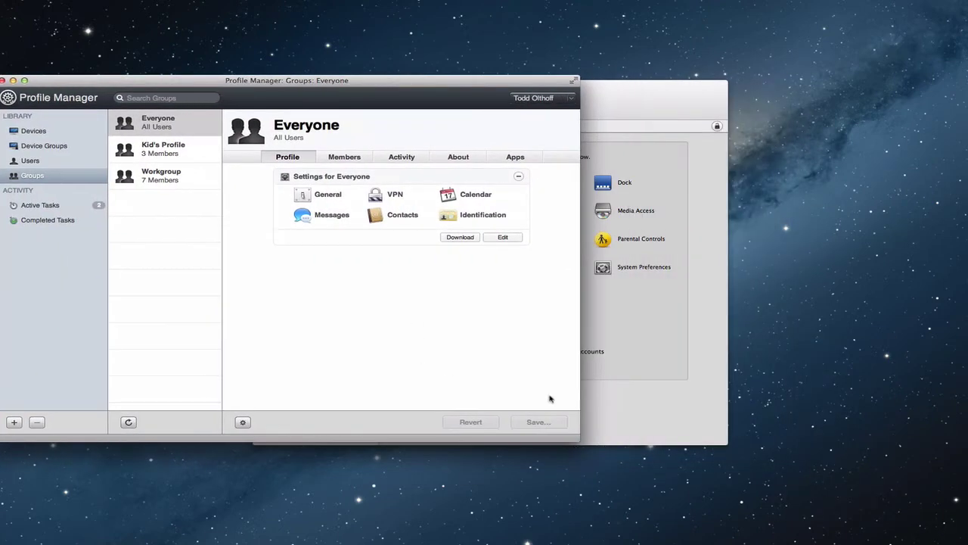
click(502, 237)
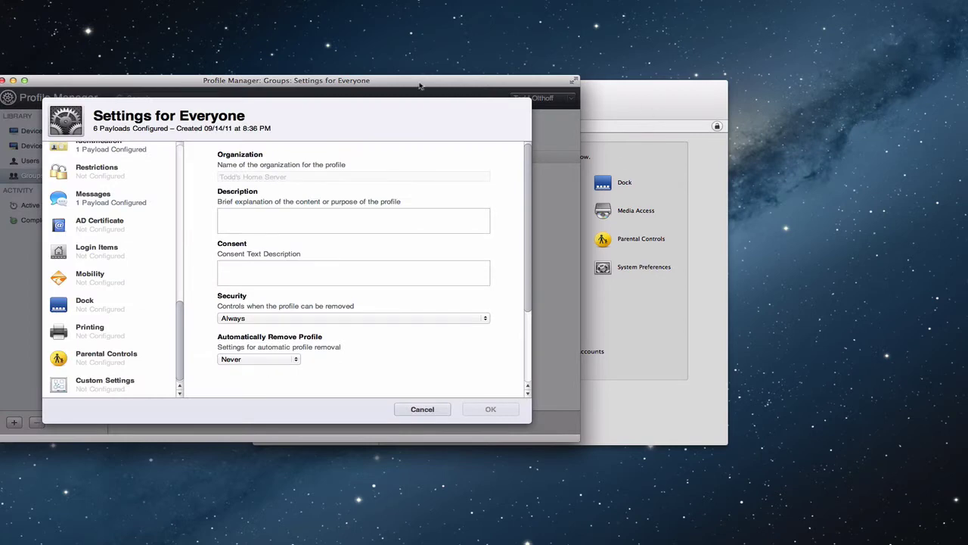
drag(425, 88, 624, 215)
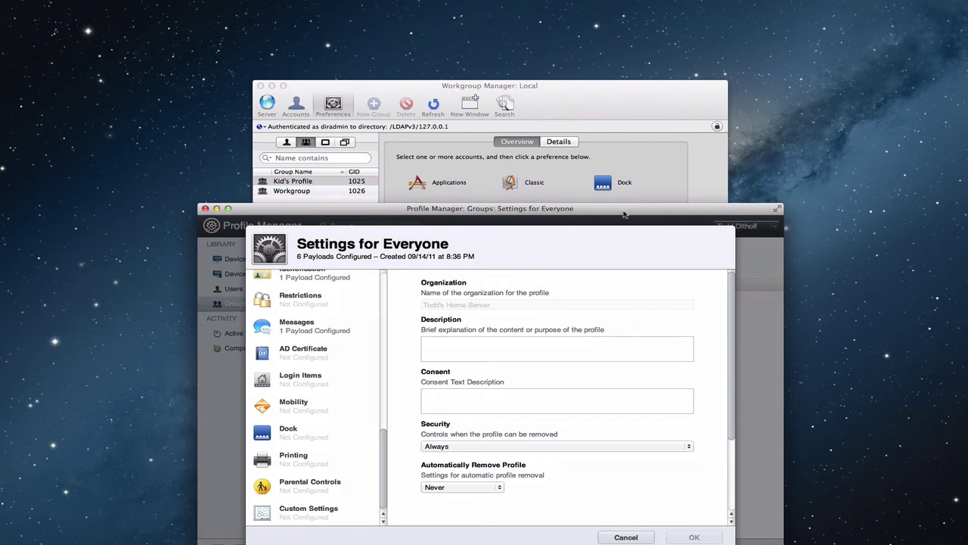
drag(581, 112, 581, 33)
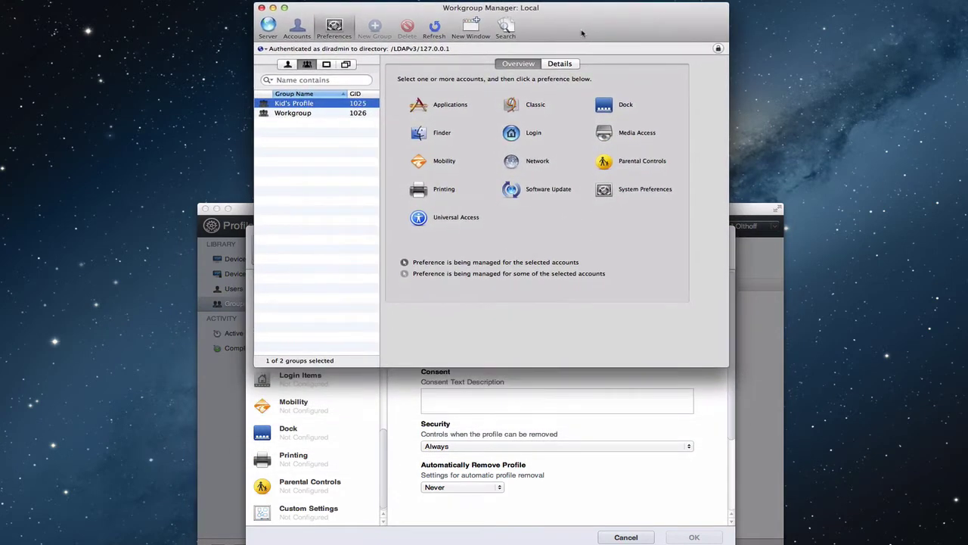
drag(749, 210, 744, 239)
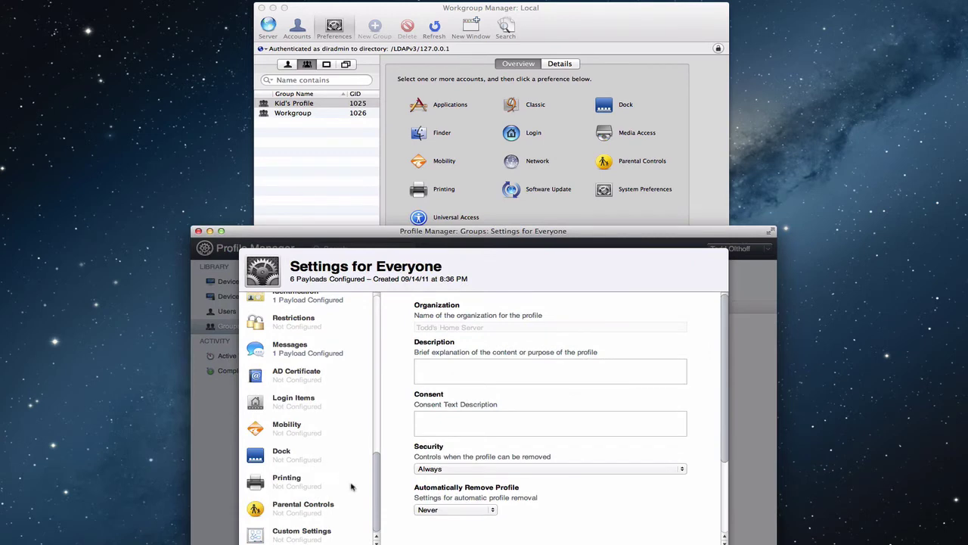
- Scroll through the Everyone settings payload list, then dismiss it without saving
drag(376, 482, 372, 445)
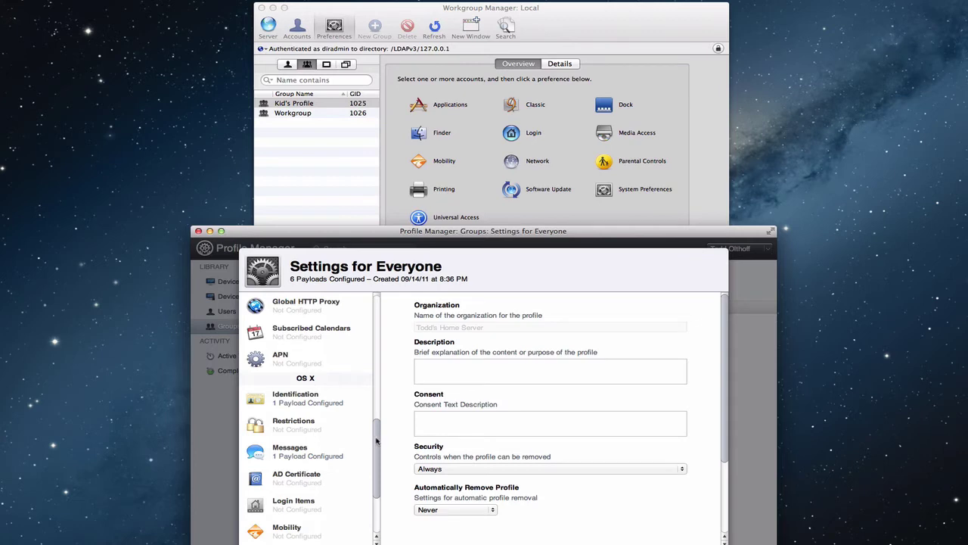
drag(377, 440, 379, 475)
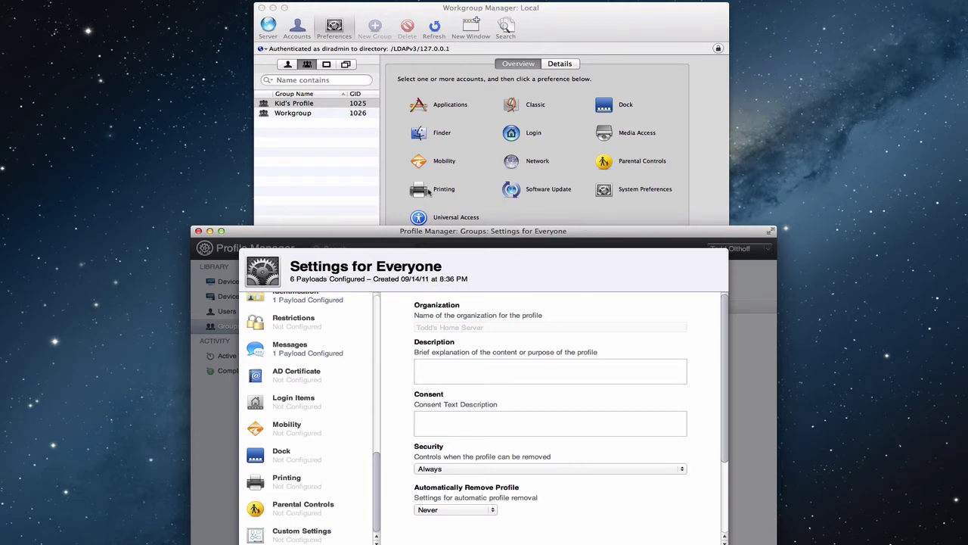
drag(376, 481, 383, 337)
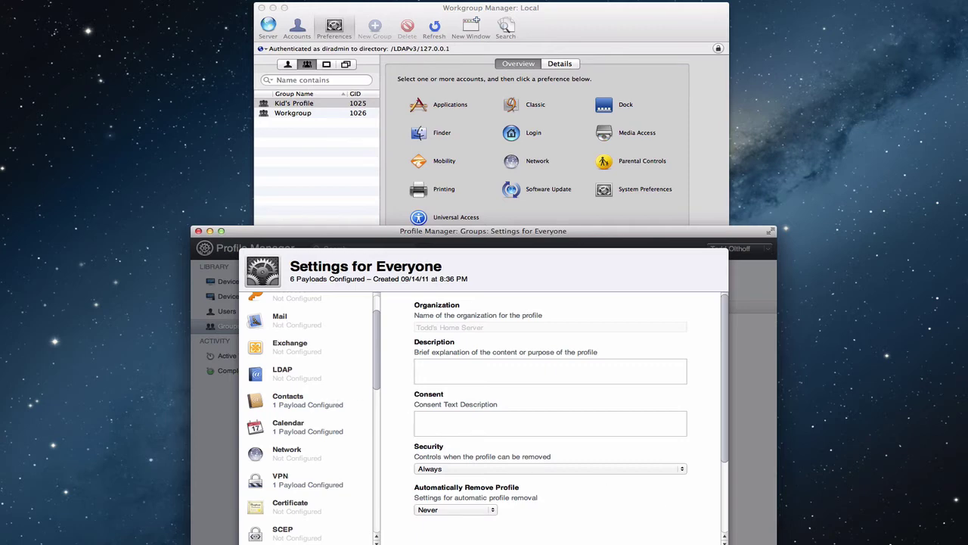
key(Escape)
- Close Profile Manager, move Workgroup Manager lower and open Kid's Profile's Applications preference
click(209, 230)
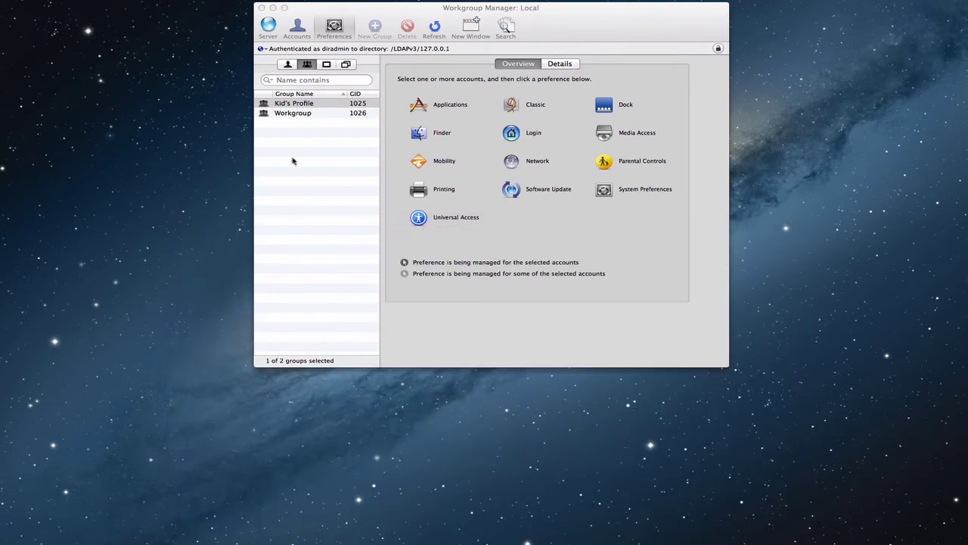
drag(537, 28, 539, 99)
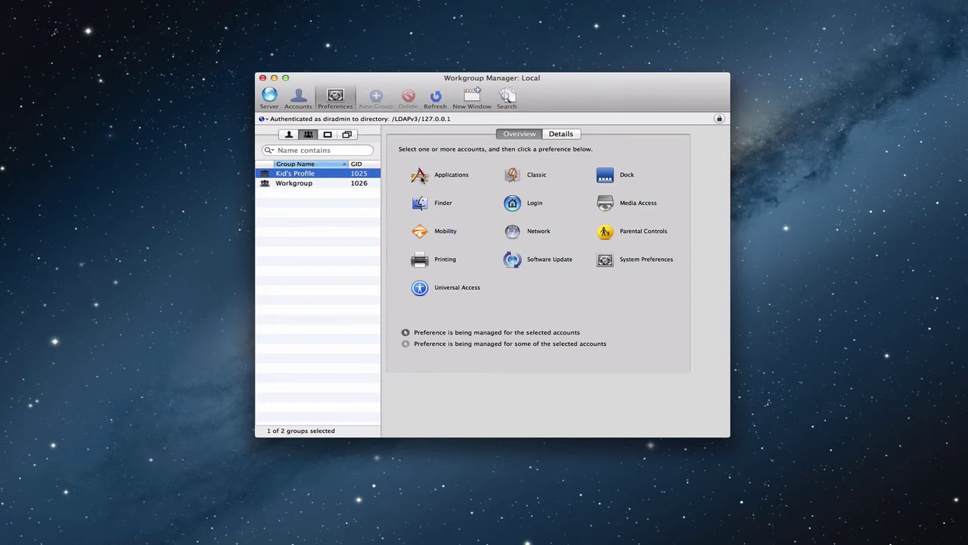
click(427, 179)
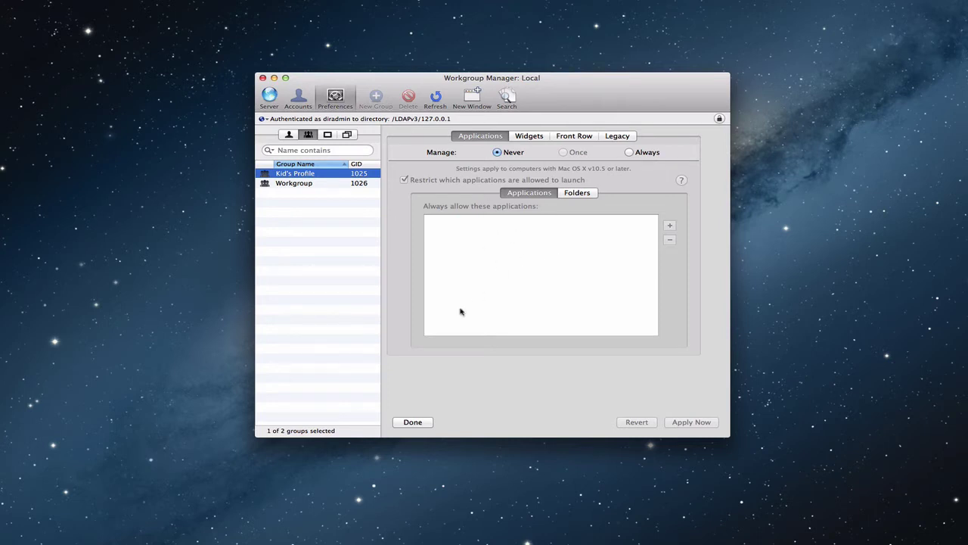
- Set application launch management to Always and cancel adding an always-allowed application
click(628, 153)
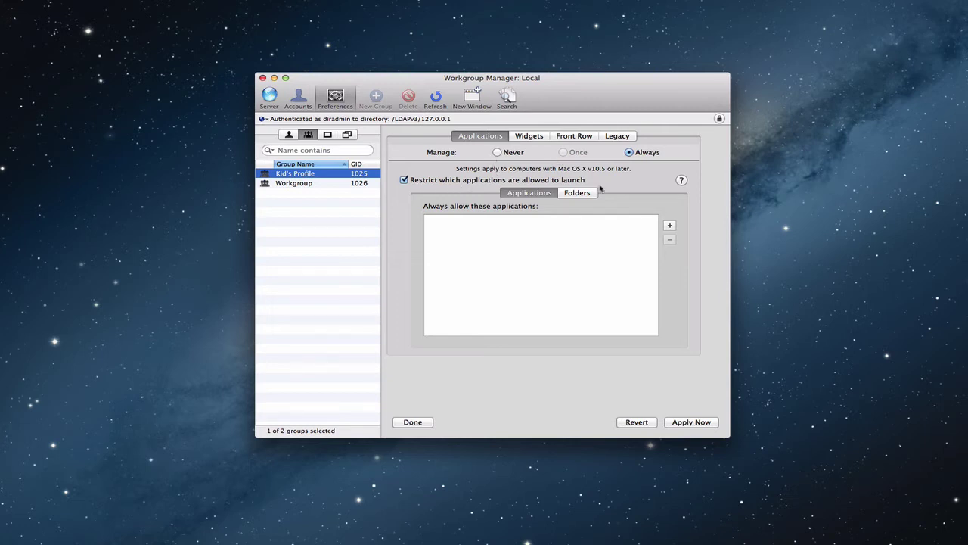
click(670, 225)
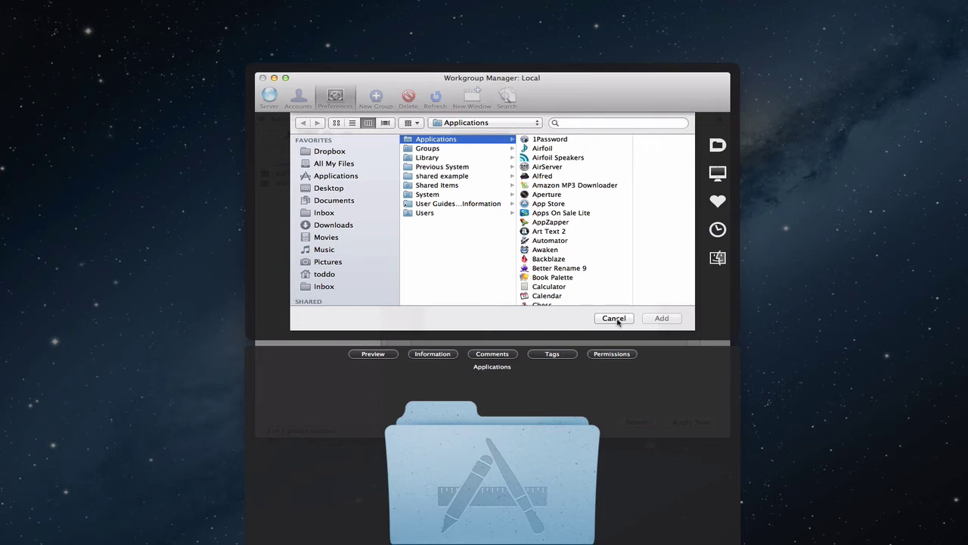
click(615, 318)
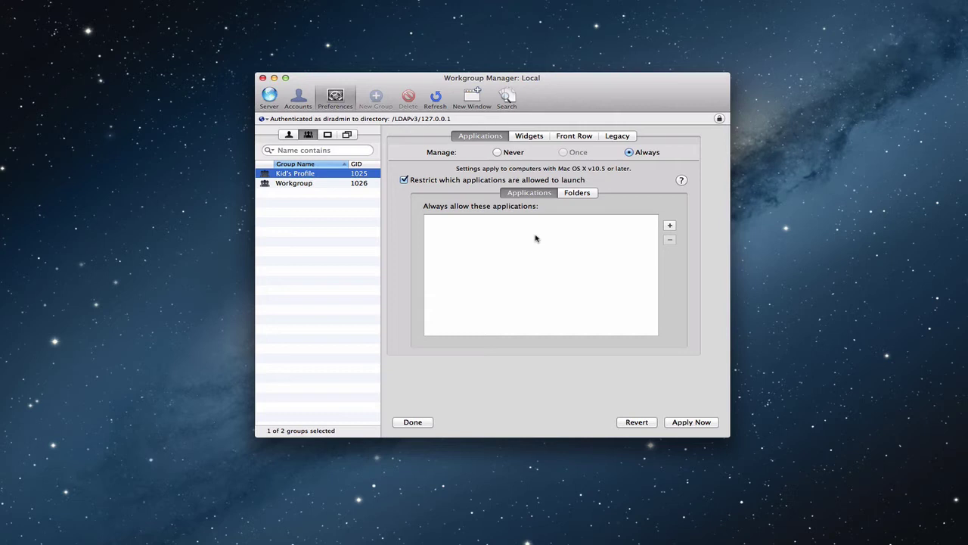
- Review the folder allow/disallow rules, reset management to Never, and show the Widgets settings
click(580, 194)
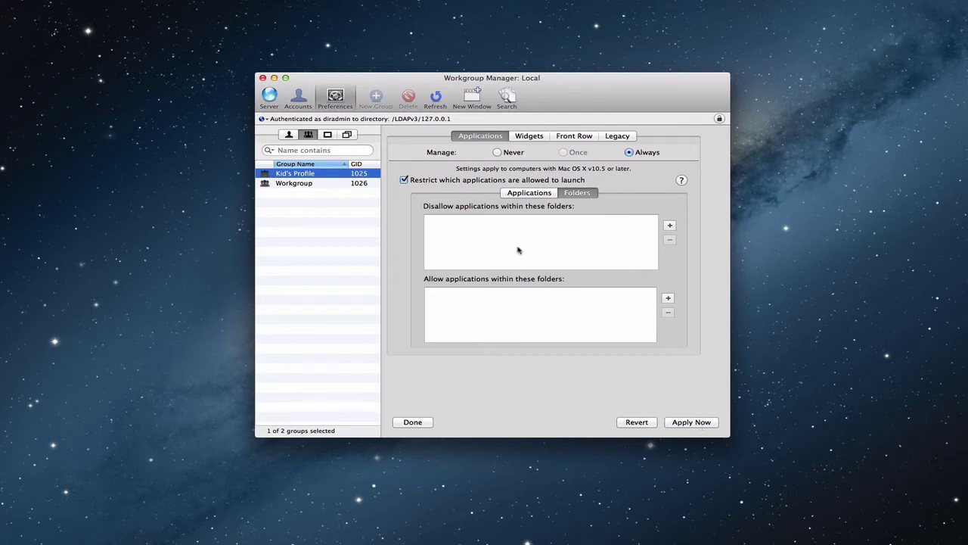
click(497, 152)
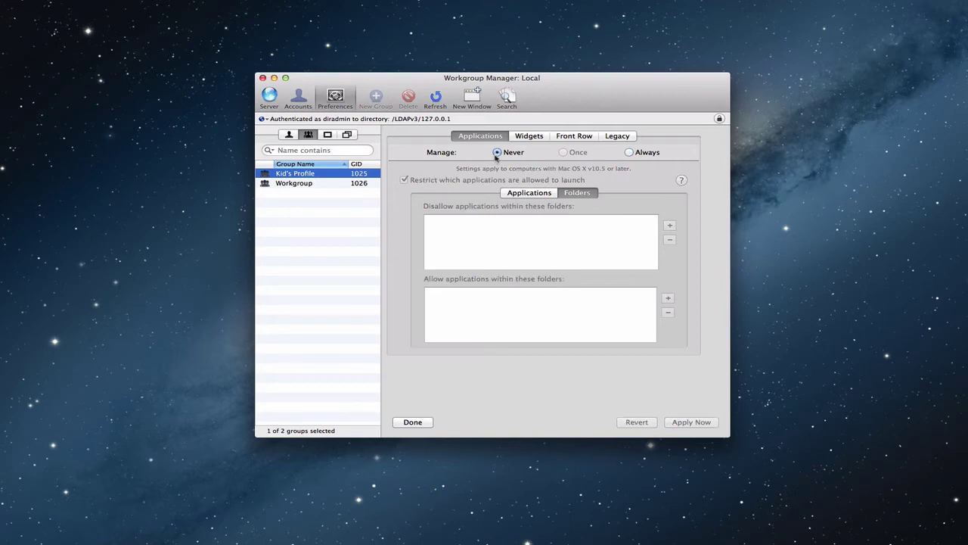
click(534, 138)
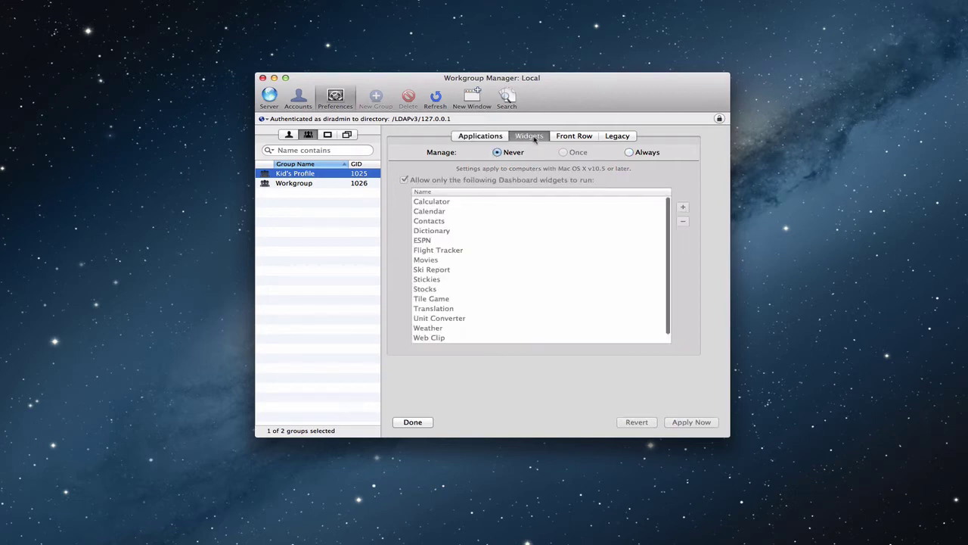
- Toggle widget management to Always and back to Never, then view the Front Row settings
click(629, 153)
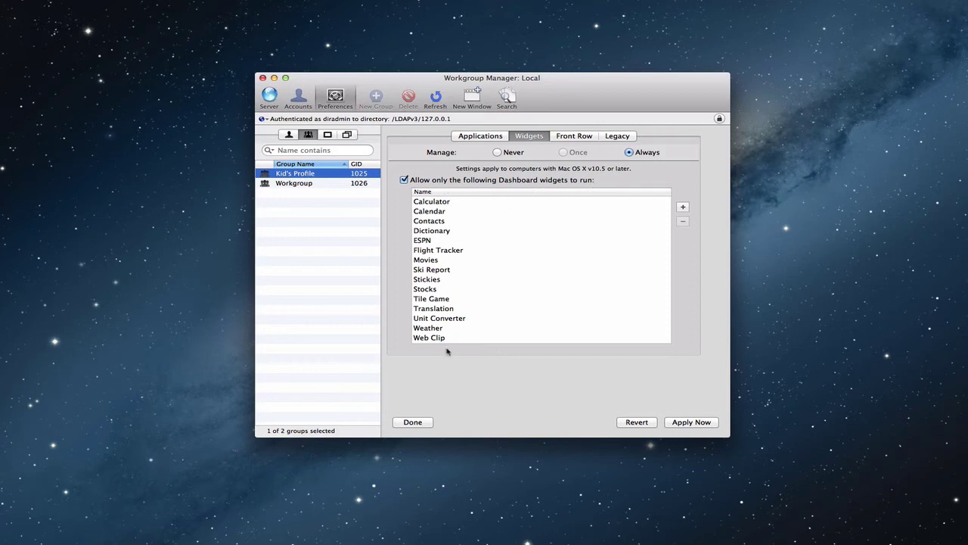
click(497, 153)
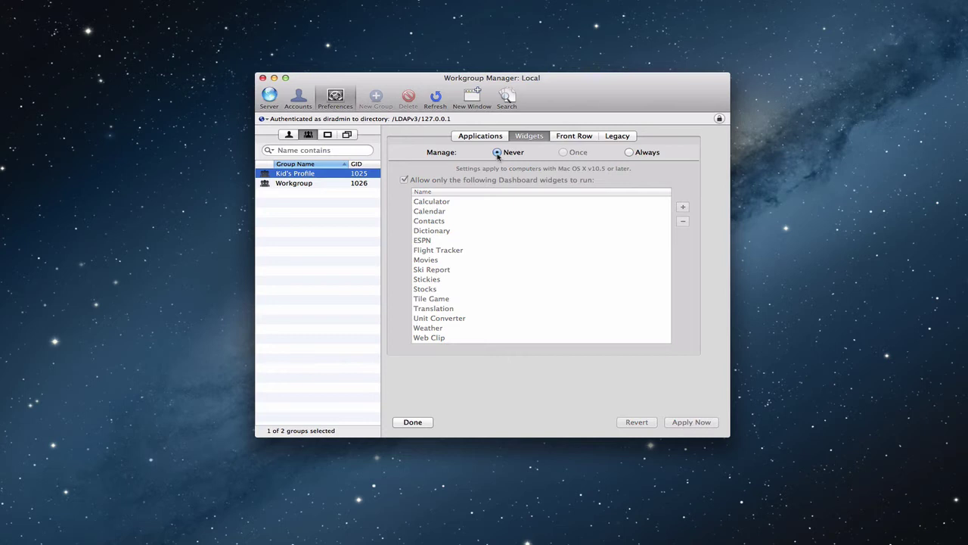
click(576, 138)
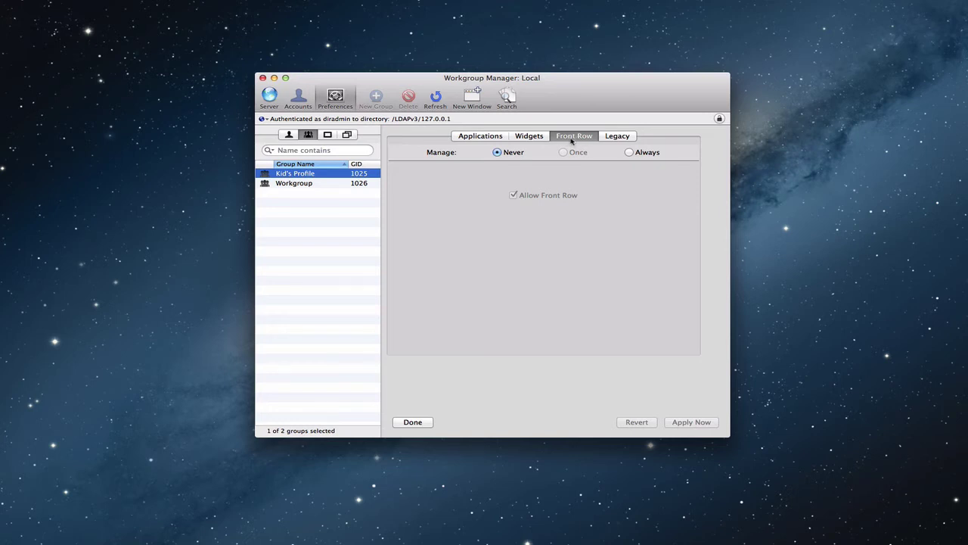
- Switch Legacy application management to Always, back to Never, and finish the Applications preference
click(619, 140)
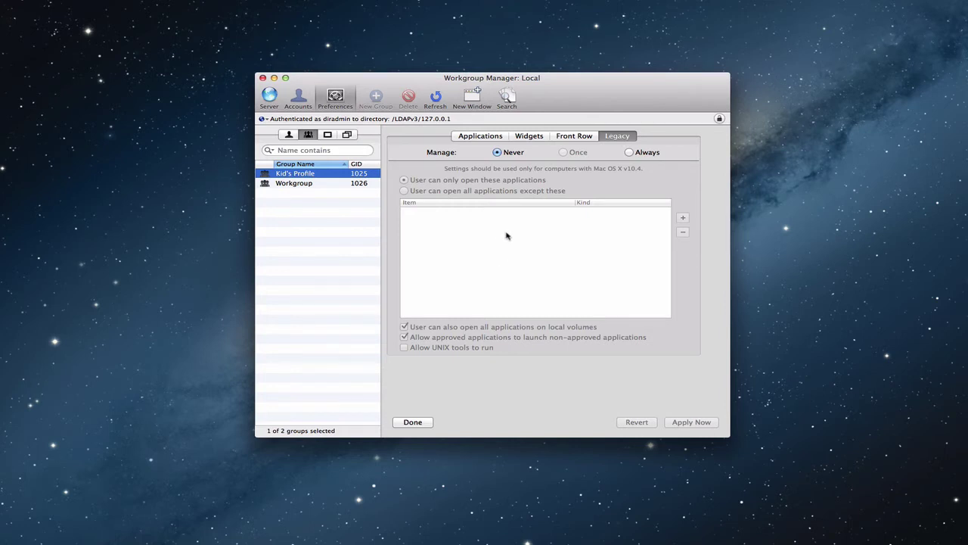
click(630, 153)
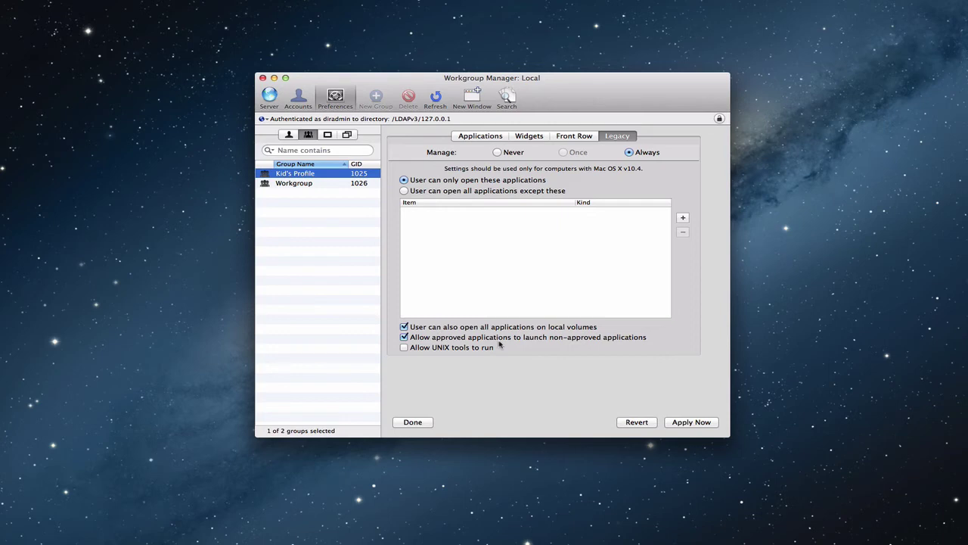
click(498, 152)
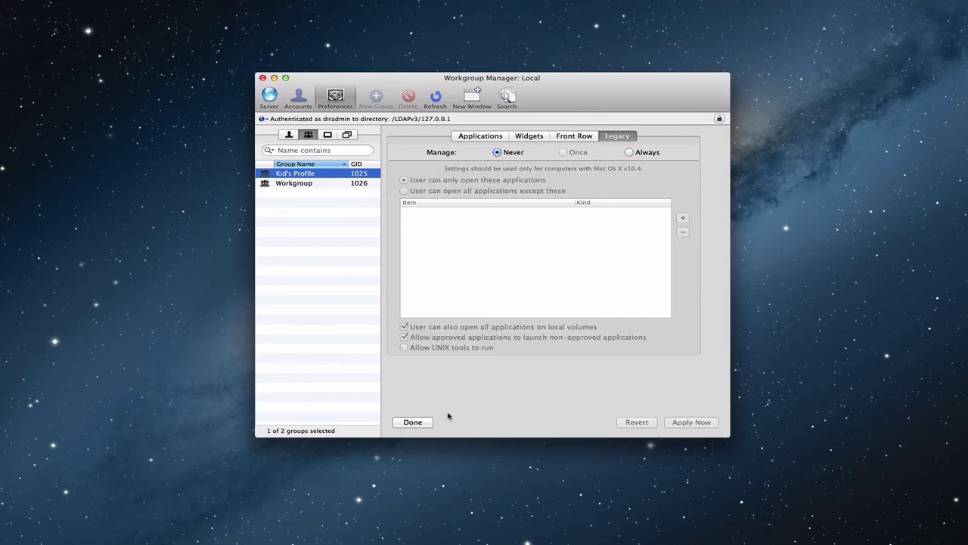
click(414, 424)
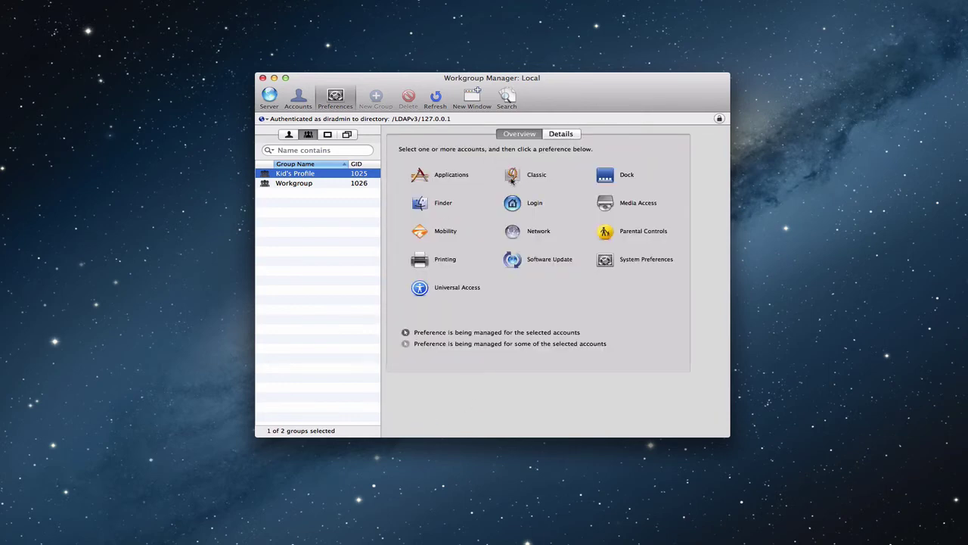
- Open the Classic preference, view its Advanced and Startup options, and return to the overview
click(514, 177)
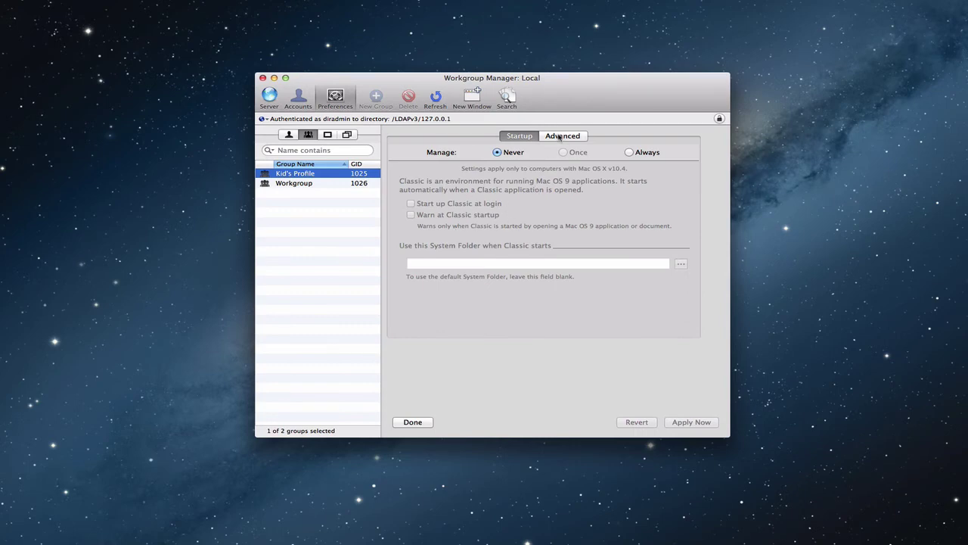
click(558, 136)
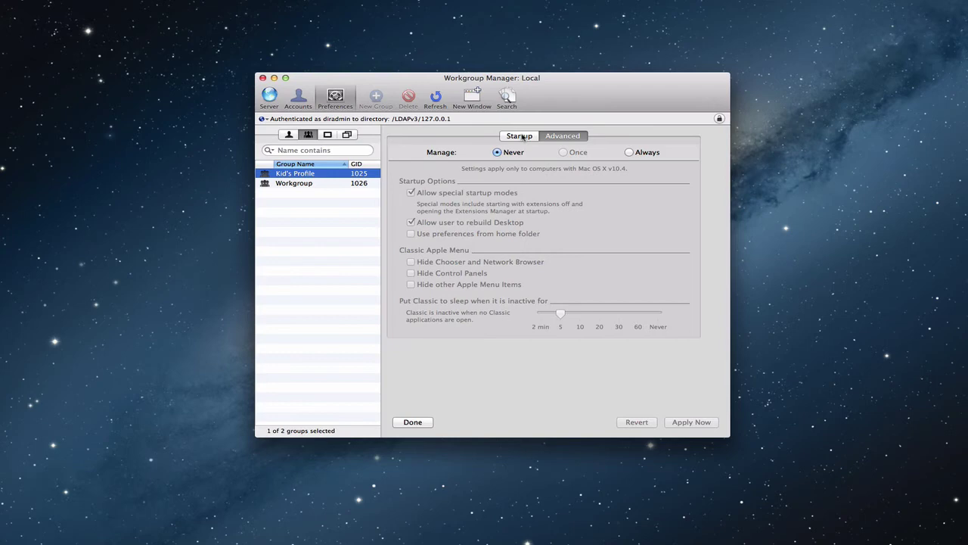
click(520, 135)
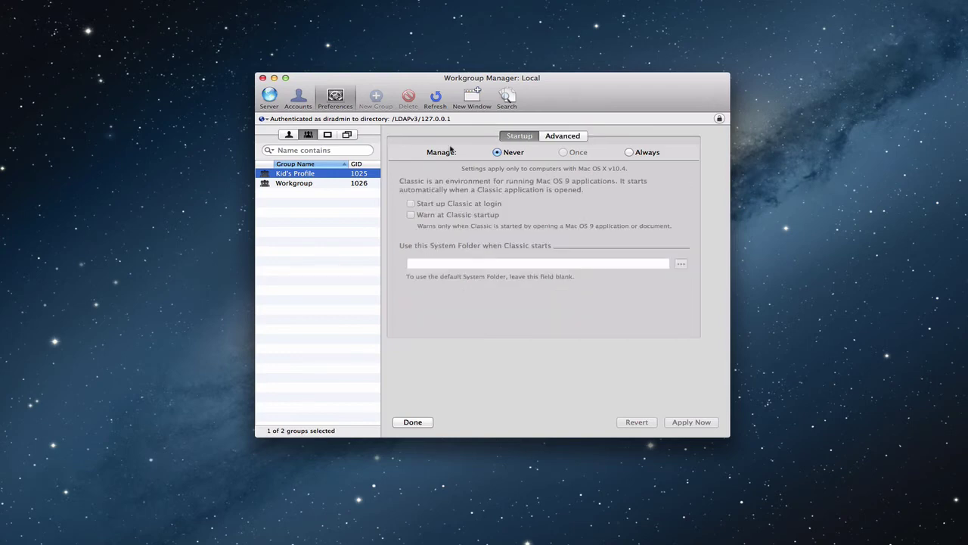
click(342, 99)
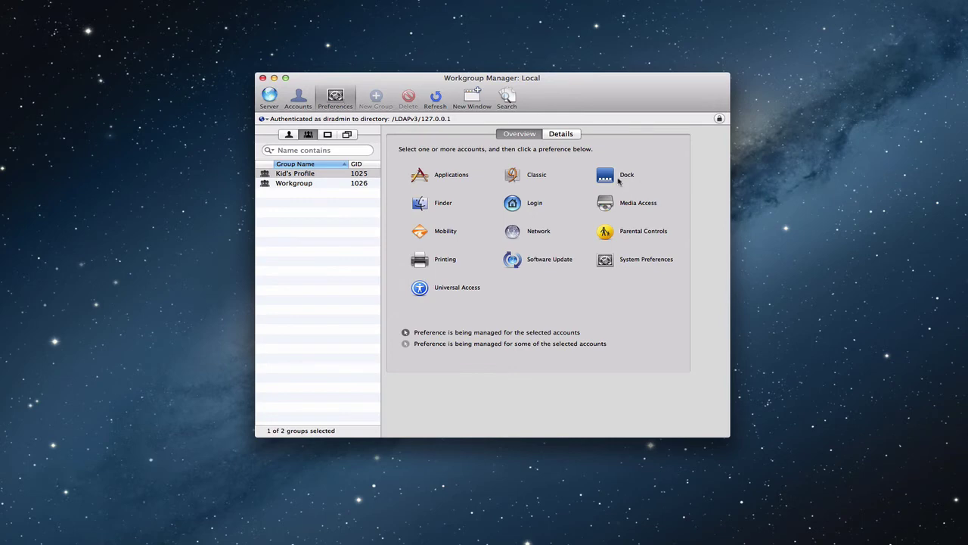
- Open the Dock preference's display settings, showing position Bottom and Genie minimizing
click(619, 182)
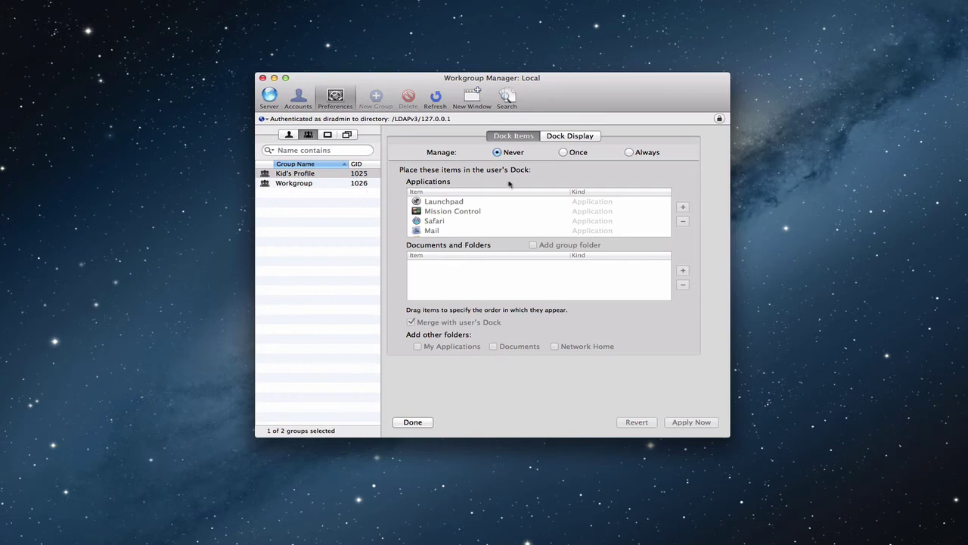
click(562, 139)
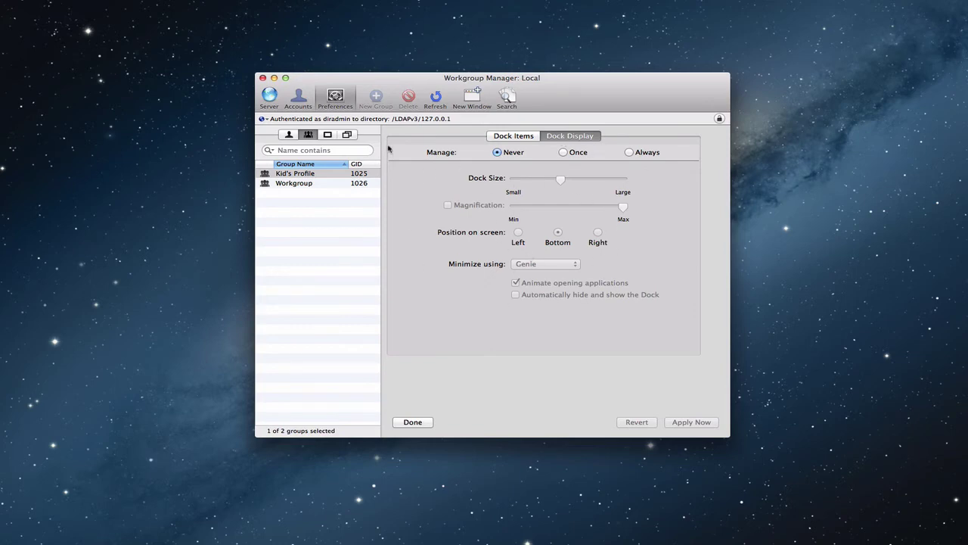
- Open the Finder preference, view its Commands and Views settings, and return to the overview
click(334, 98)
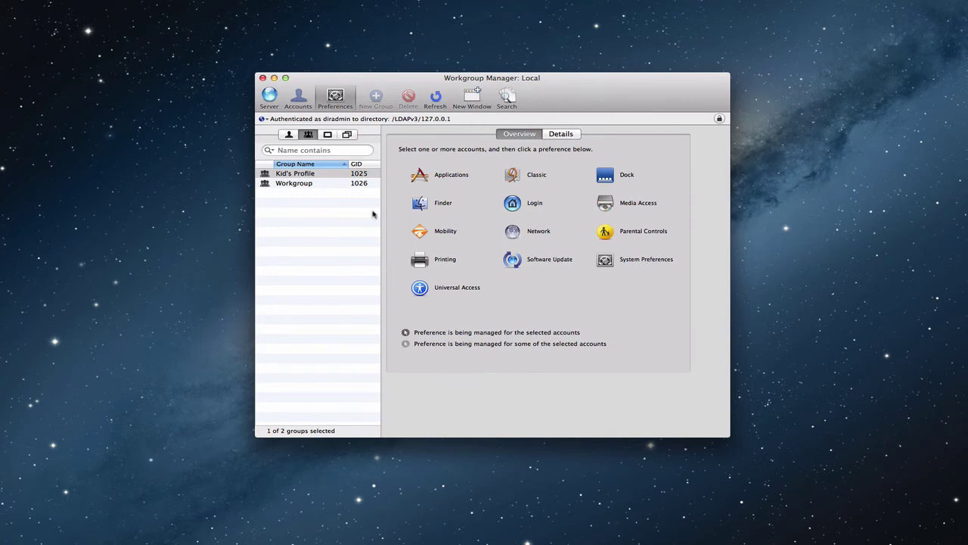
click(428, 207)
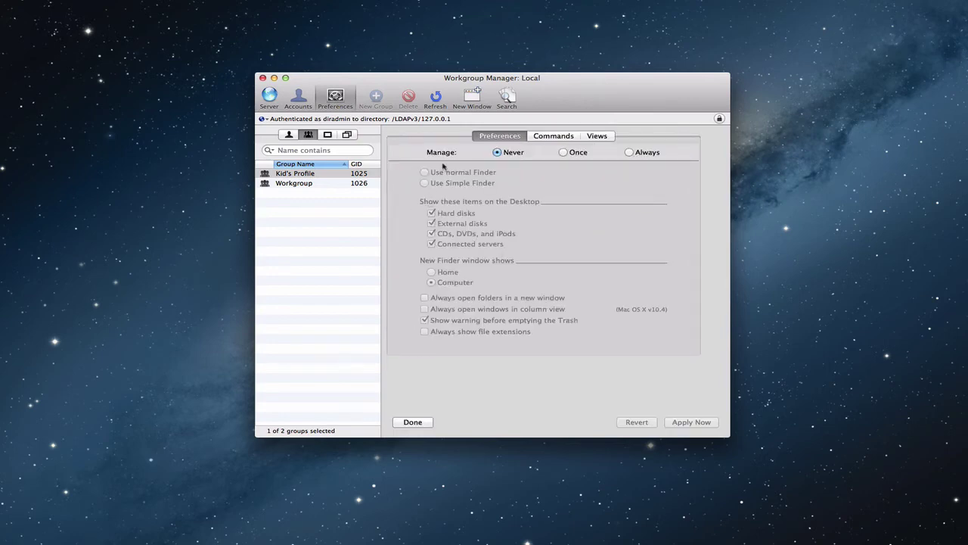
click(560, 136)
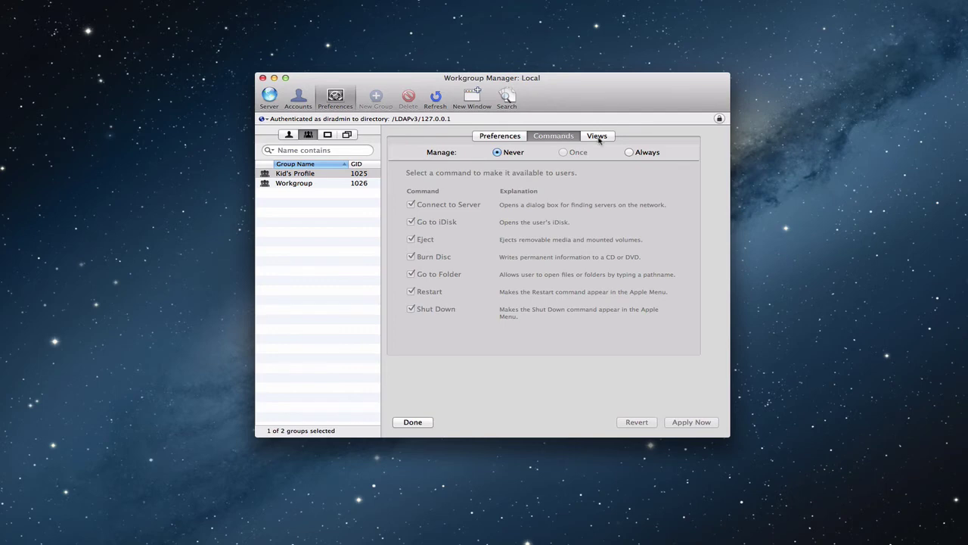
click(597, 138)
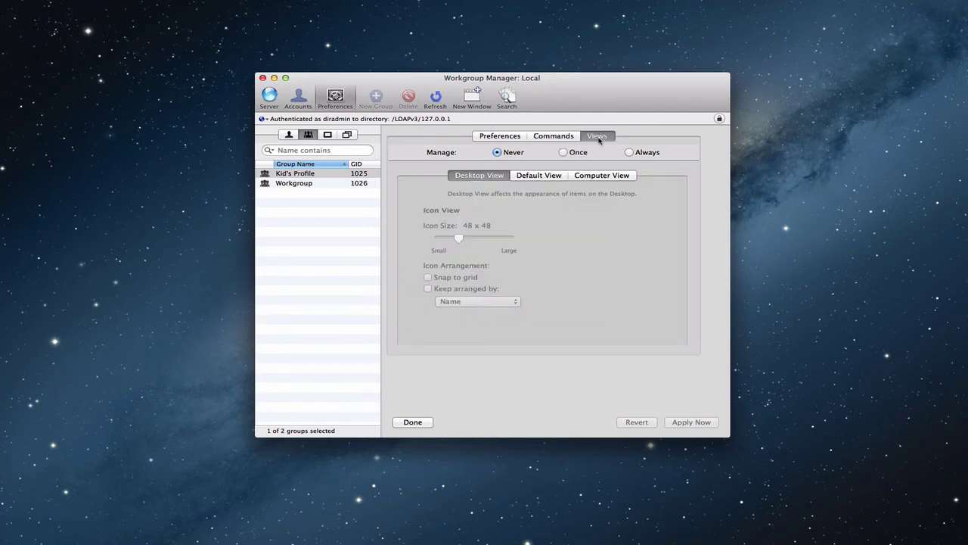
click(335, 101)
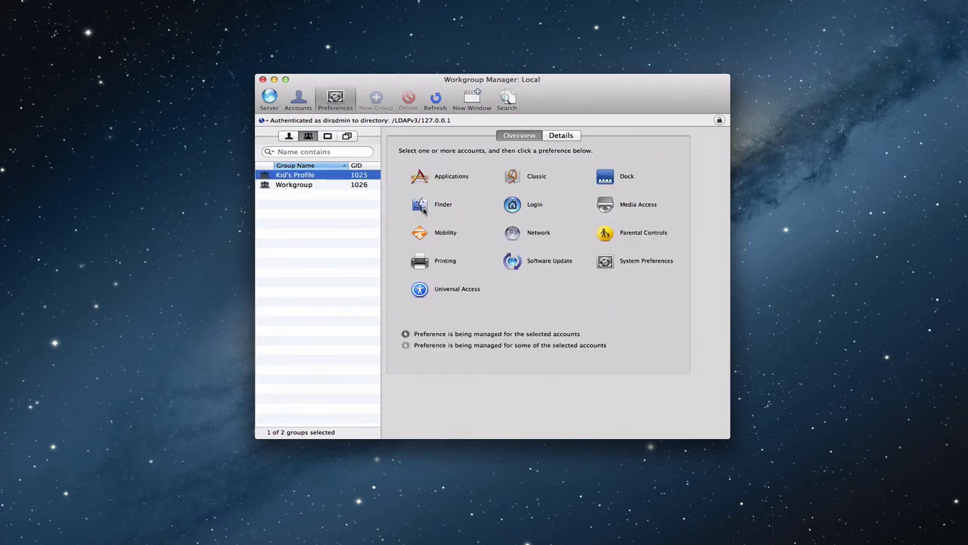
- List users, check the first user's Login Options, Access and Window settings, then return to the overview
click(288, 137)
click(314, 176)
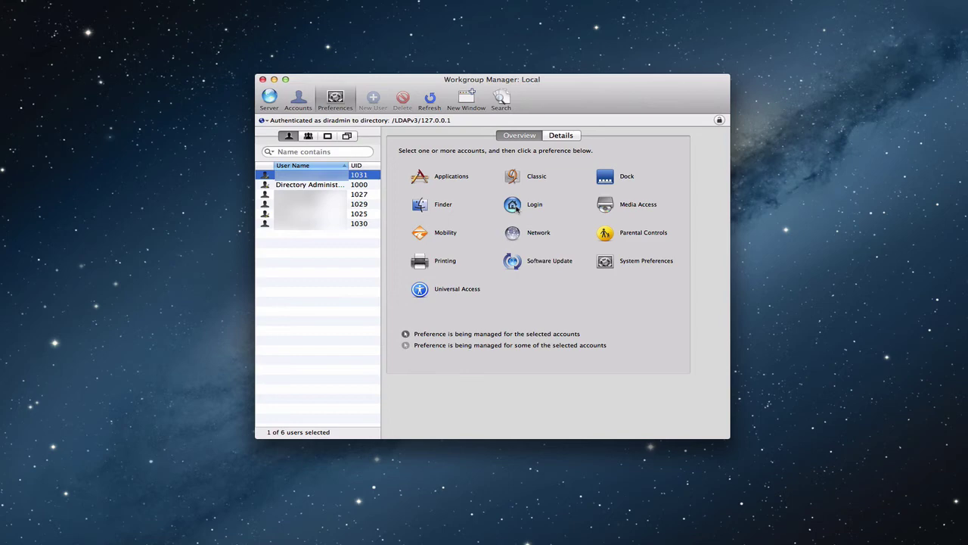
click(514, 206)
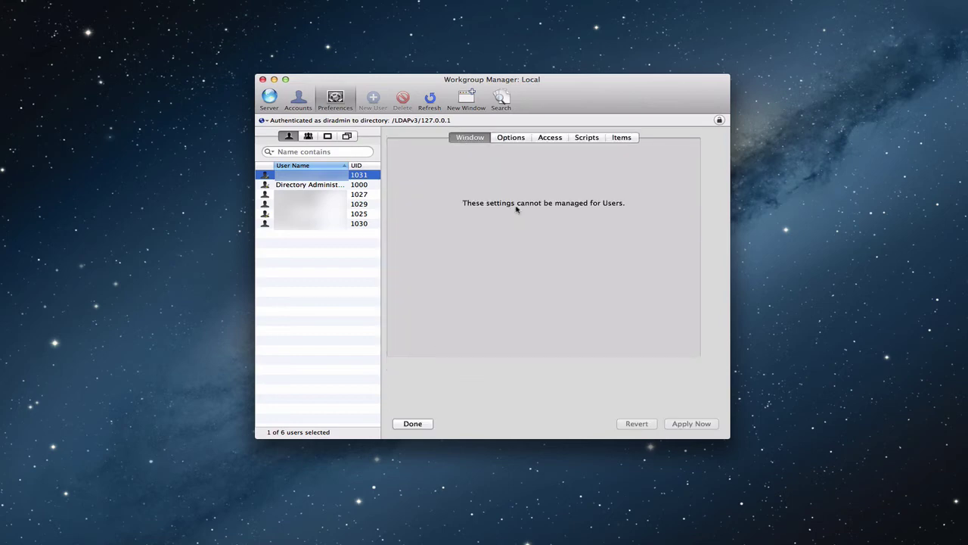
click(511, 138)
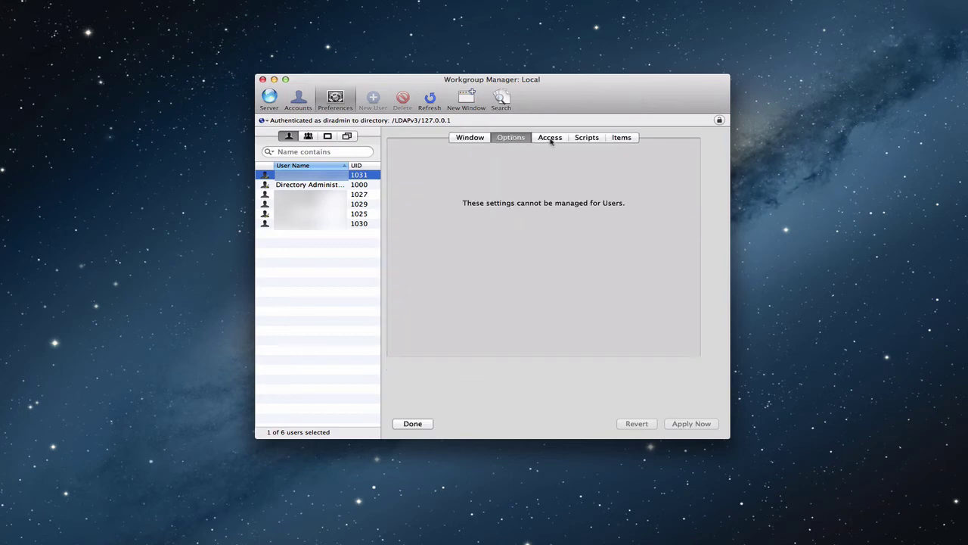
click(550, 138)
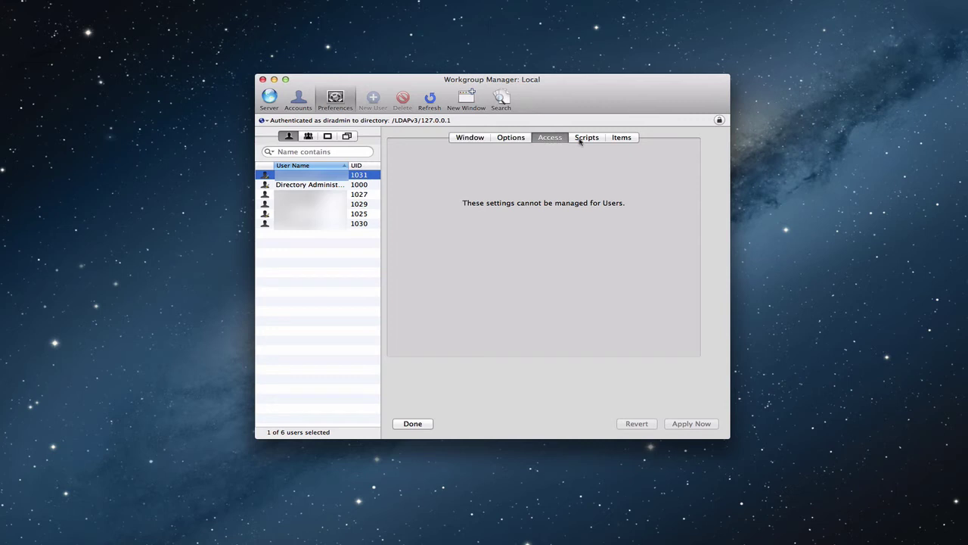
click(468, 139)
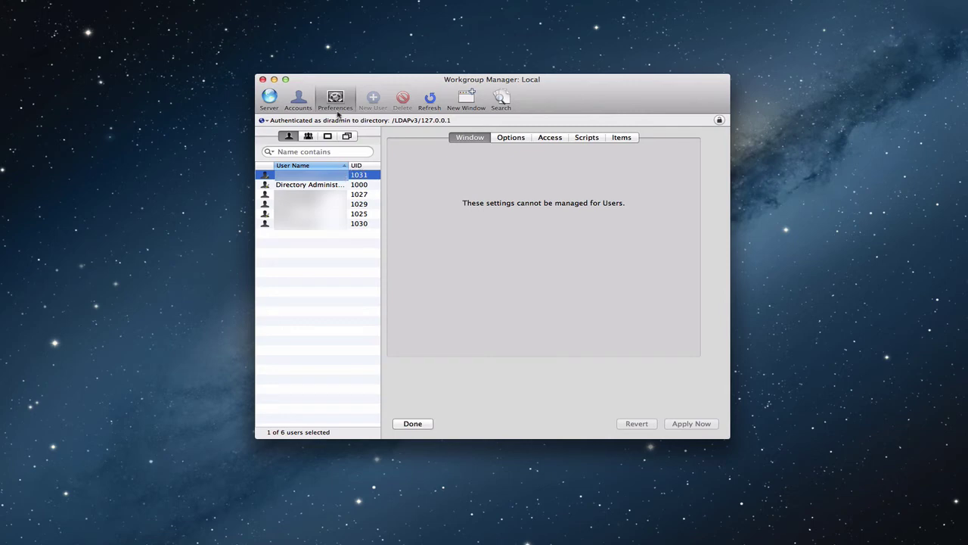
click(335, 102)
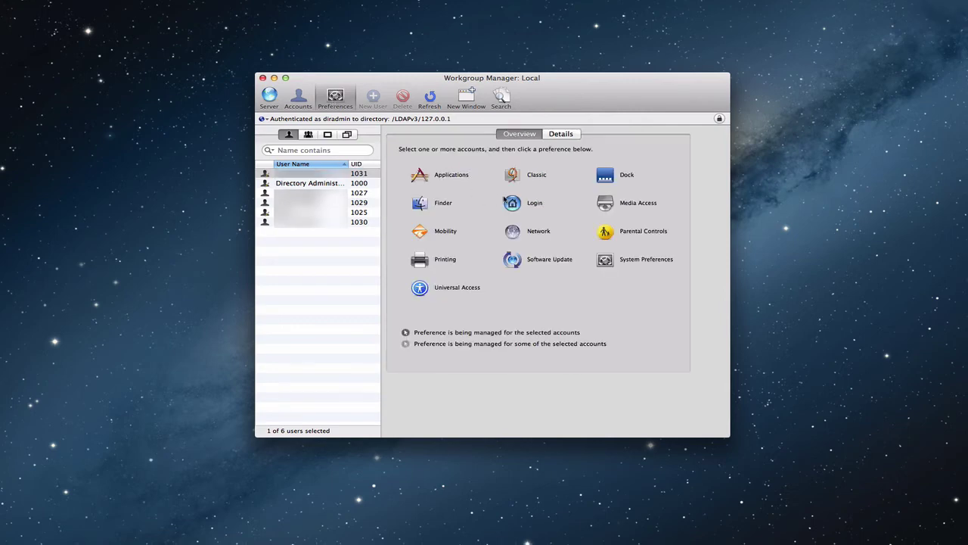
- Review the user's Media Access hard disk options under Other Media, then return to the preferences overview
click(607, 202)
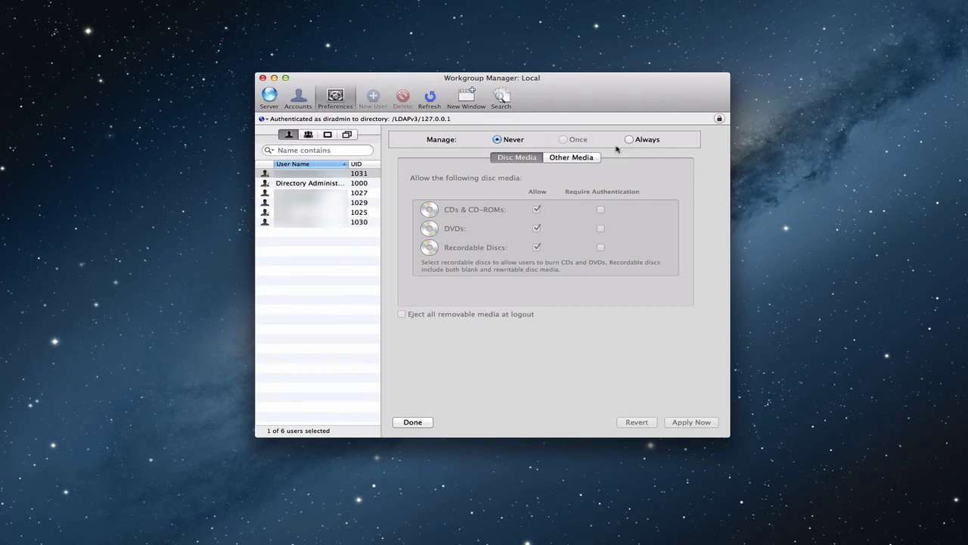
click(568, 158)
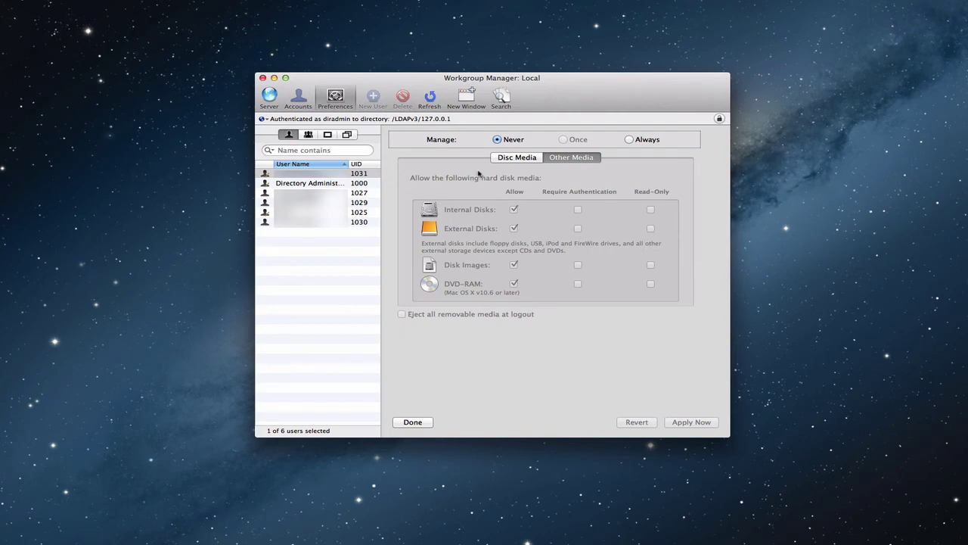
click(331, 92)
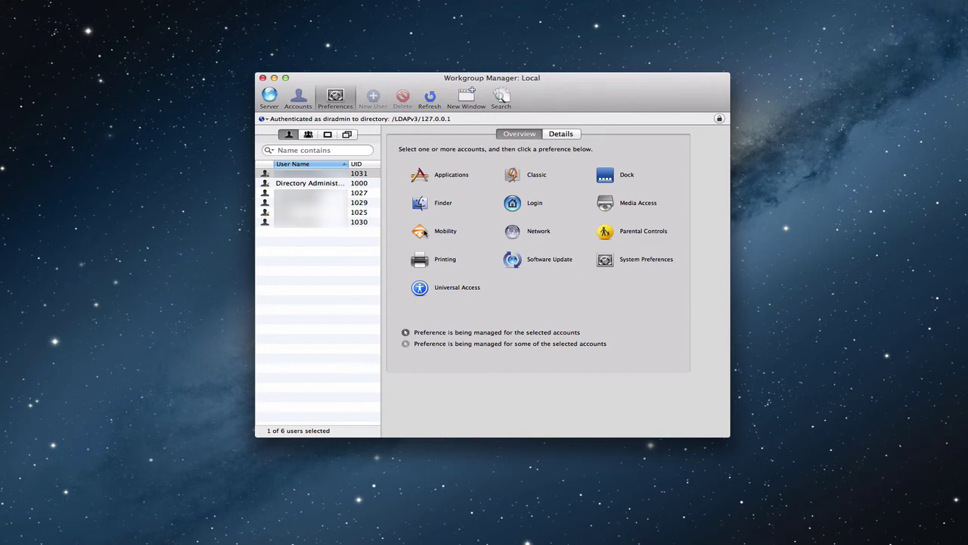
click(520, 233)
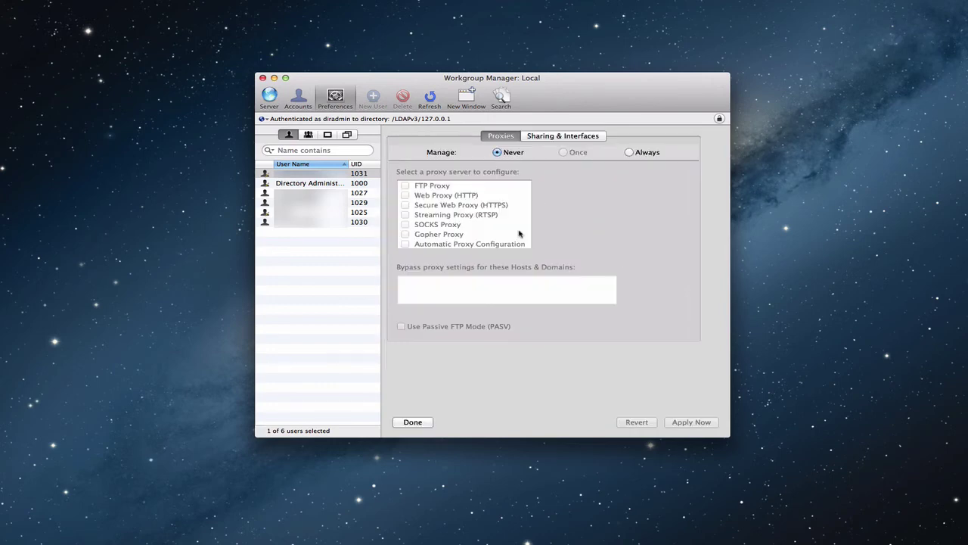
click(560, 136)
click(511, 136)
click(338, 100)
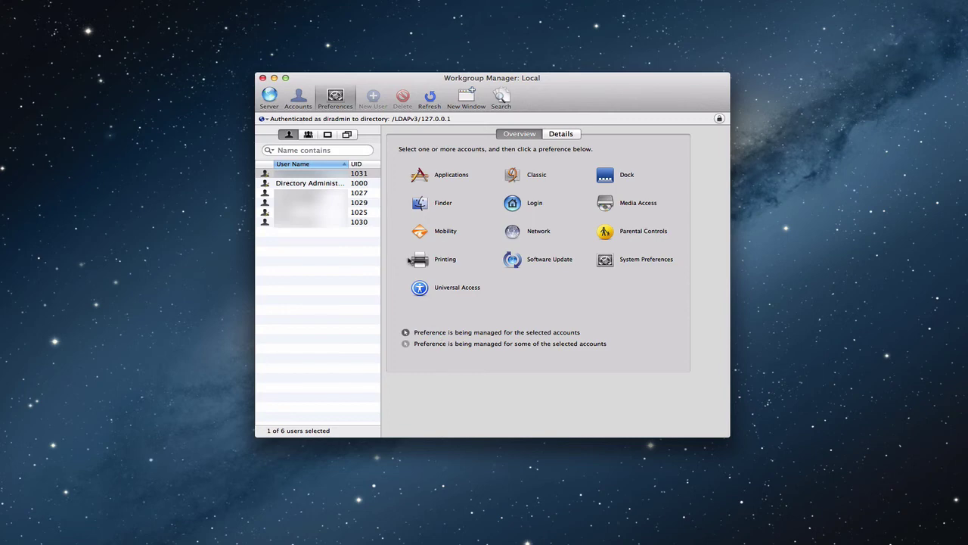
- Select the user with UID 1029, then switch the list to computer accounts
click(318, 202)
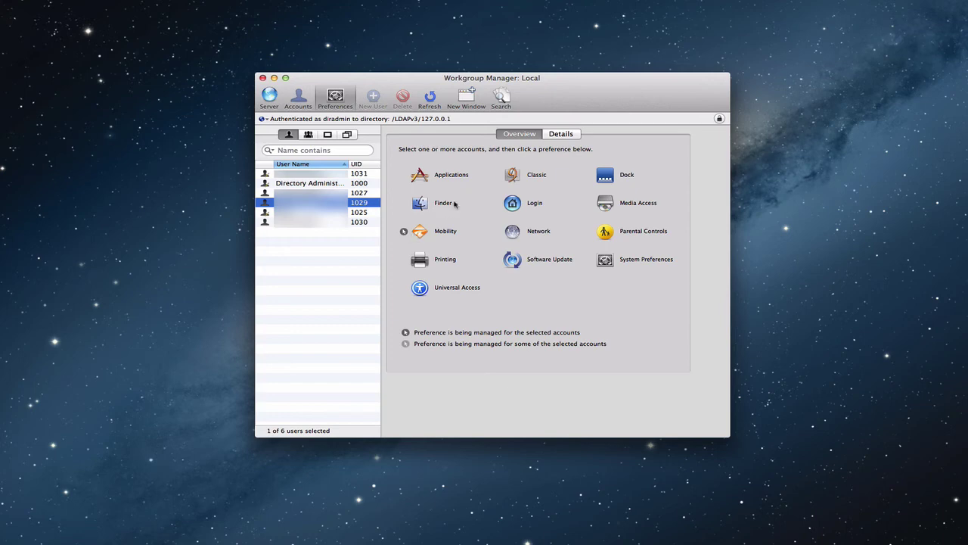
click(328, 136)
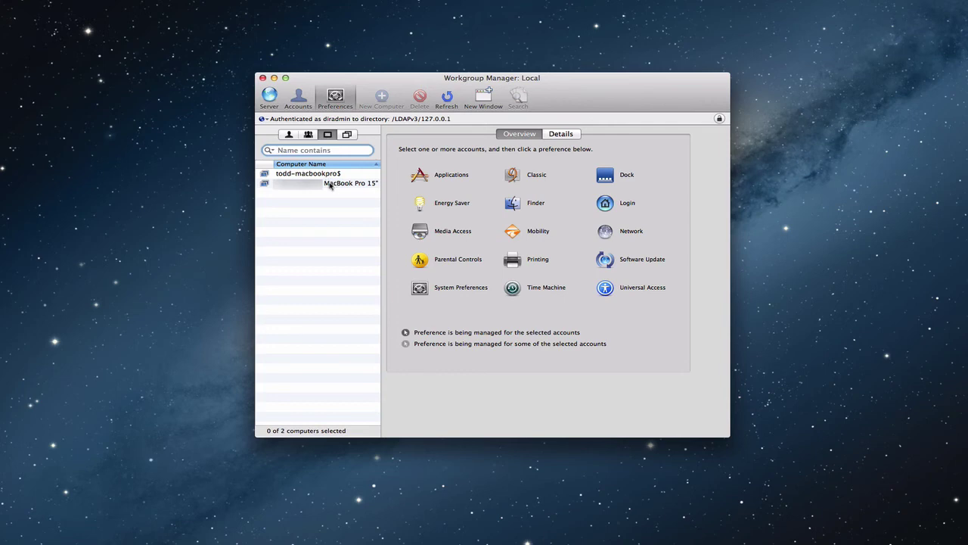
- Open Energy Saver for the MacBook Pro, targeting Mac OS X with management set to Always
click(330, 184)
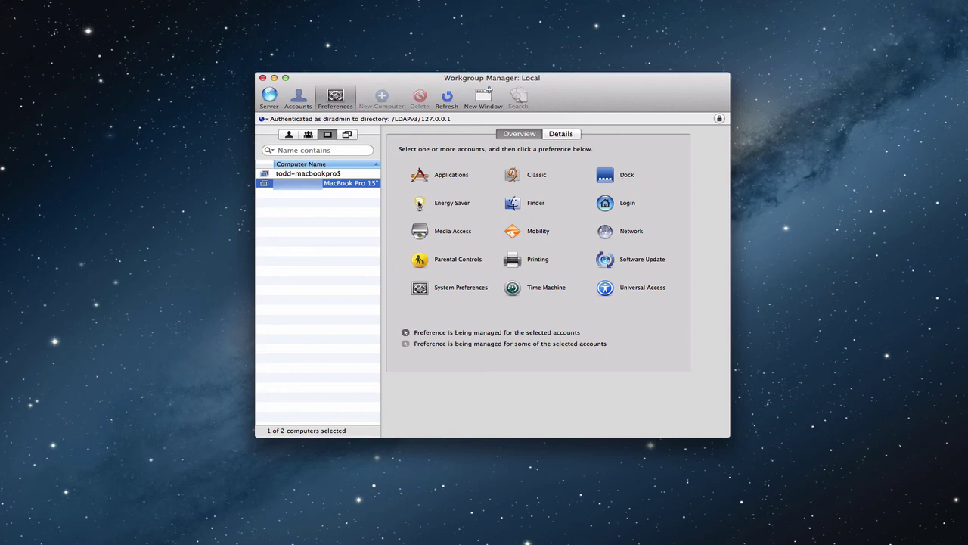
click(421, 205)
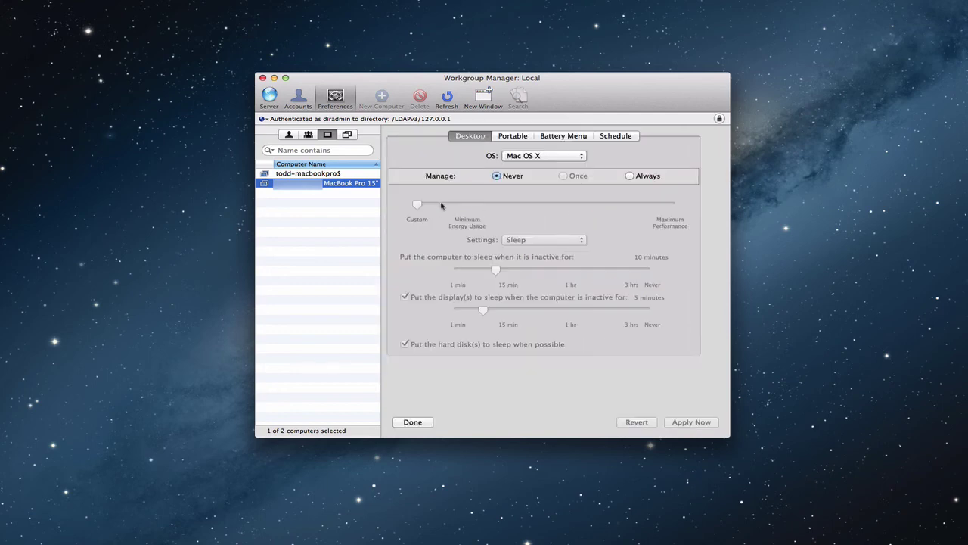
click(580, 157)
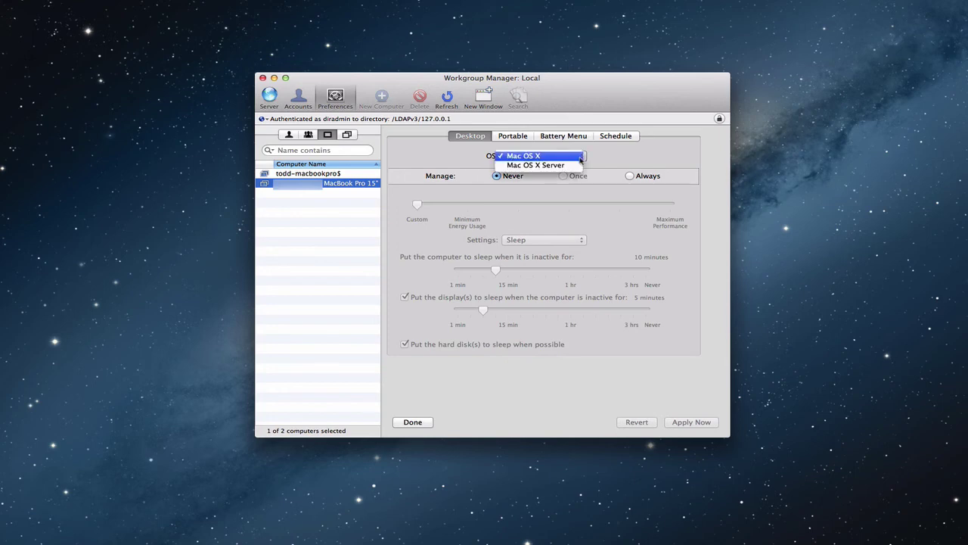
click(612, 158)
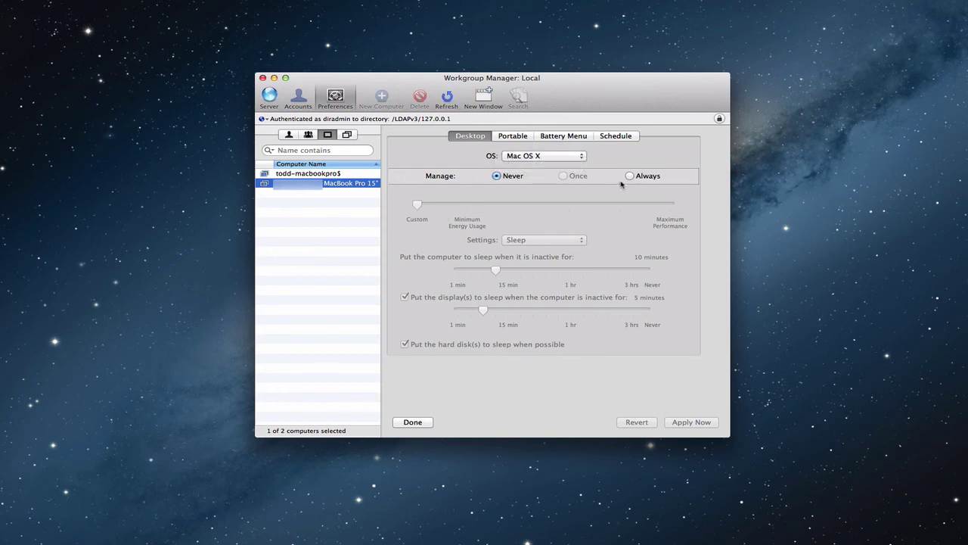
click(629, 176)
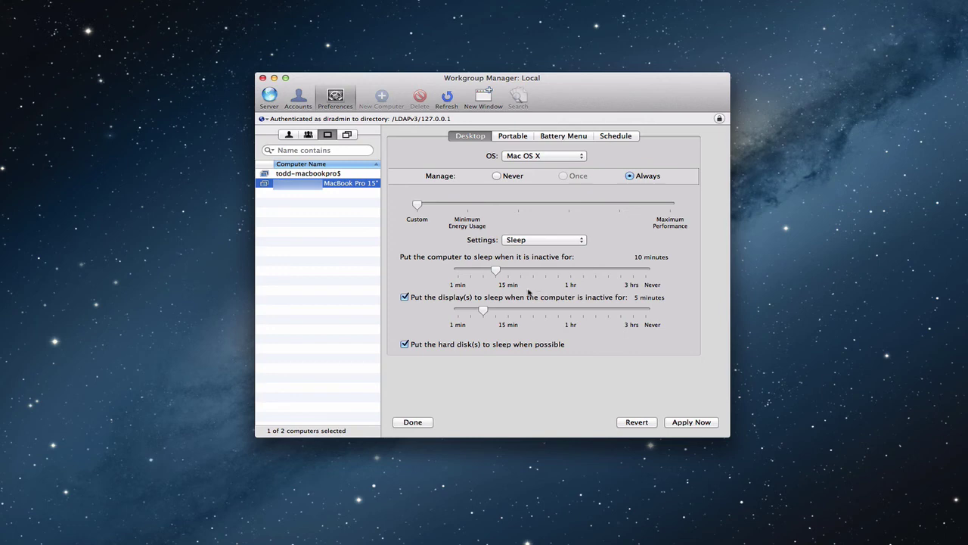
- Review the Portable (Adapter), Battery Menu and Schedule settings, then revert the unsaved Energy Saver changes
click(512, 137)
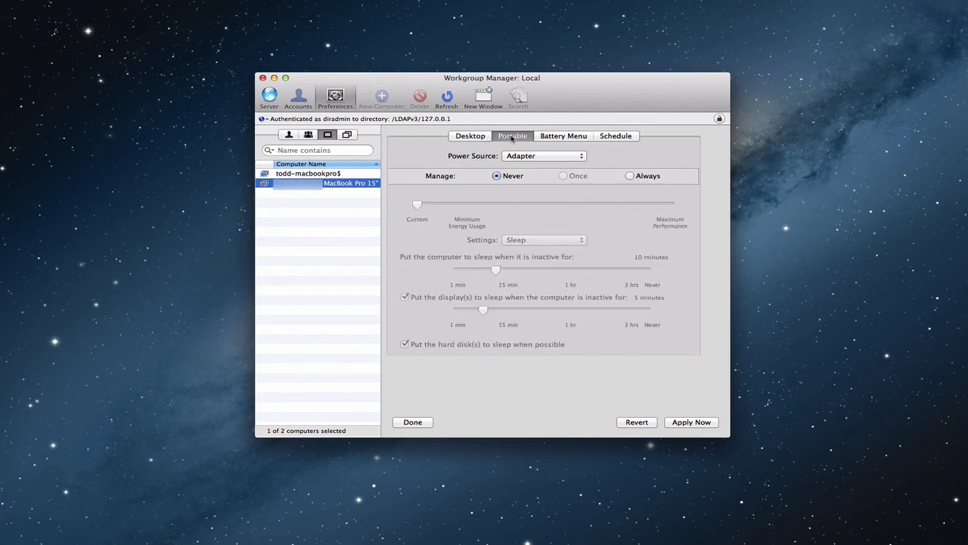
click(584, 158)
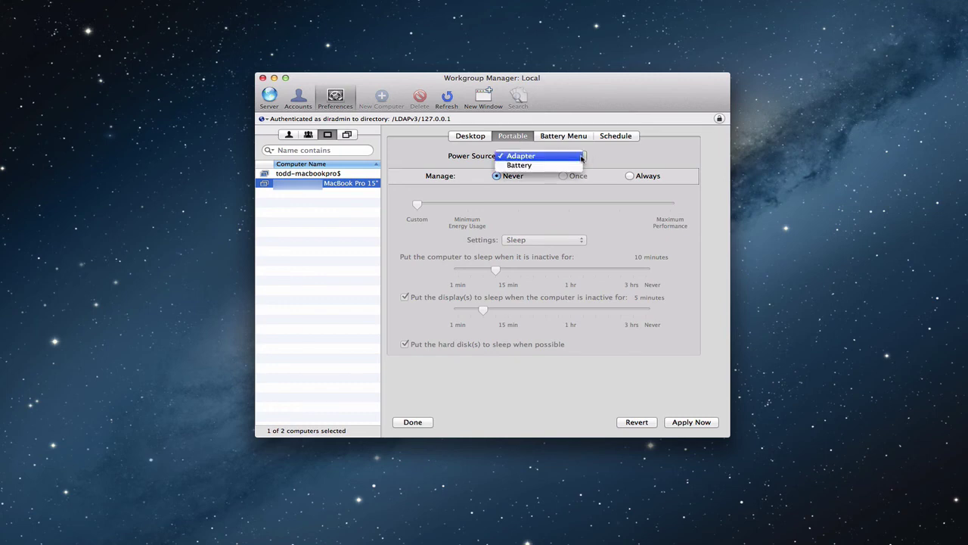
click(602, 157)
click(573, 138)
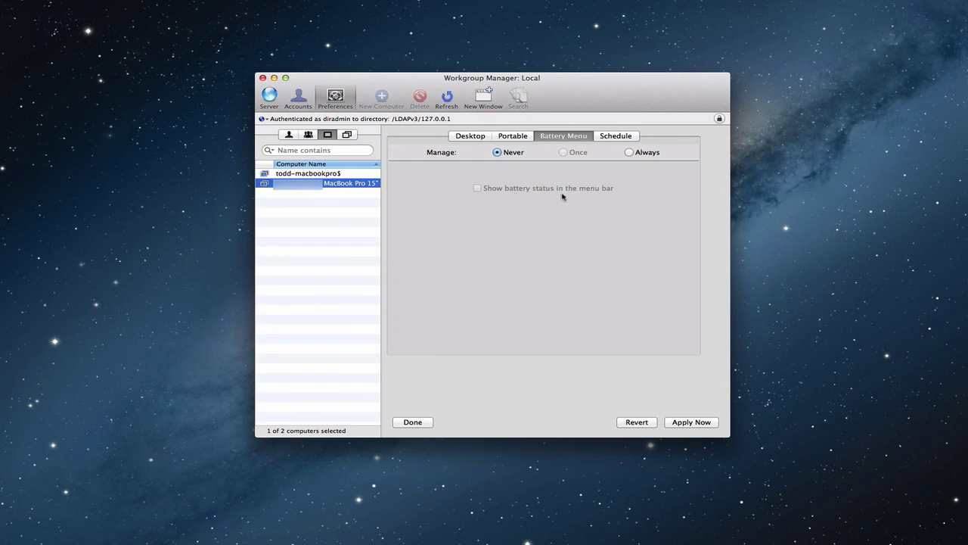
click(617, 136)
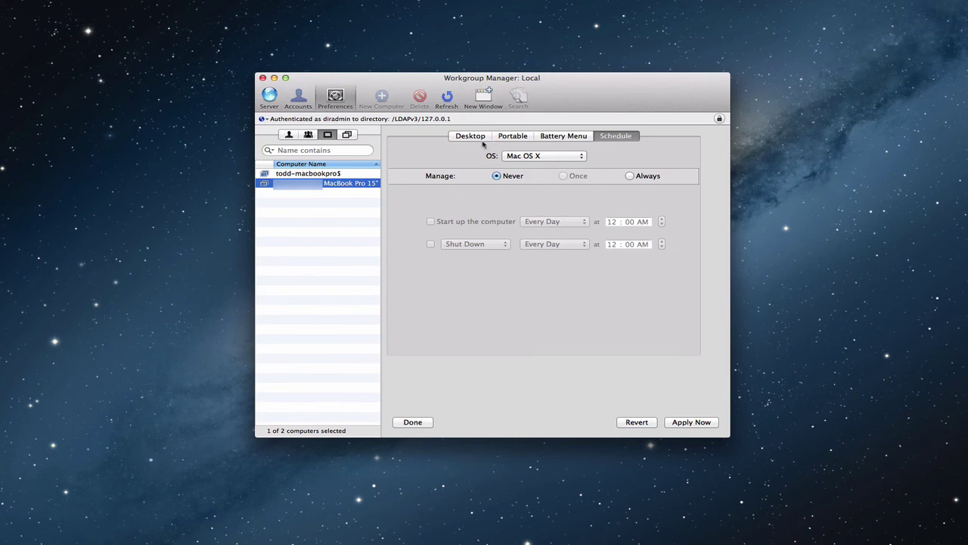
click(634, 422)
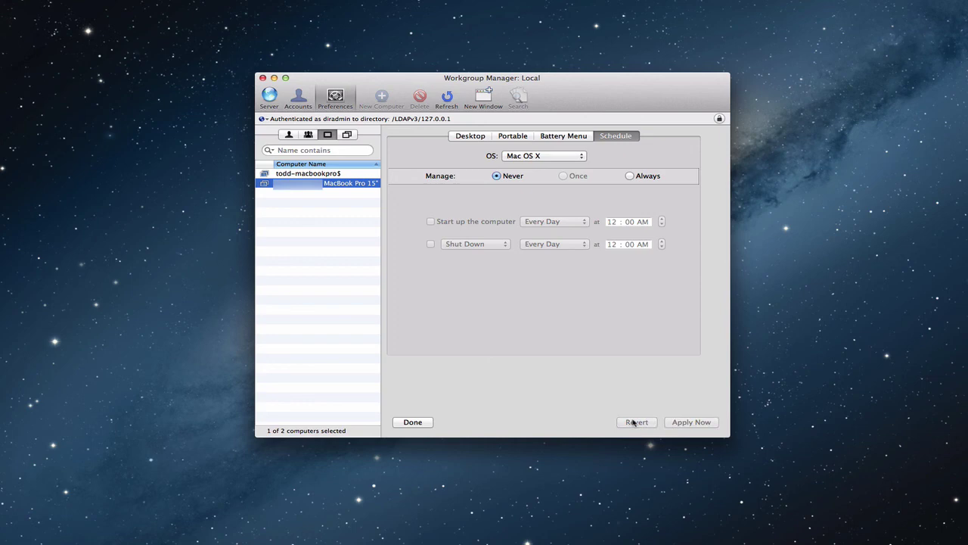
- Look over the Time Machine backup options without managing them, returning to the computer overview
click(337, 97)
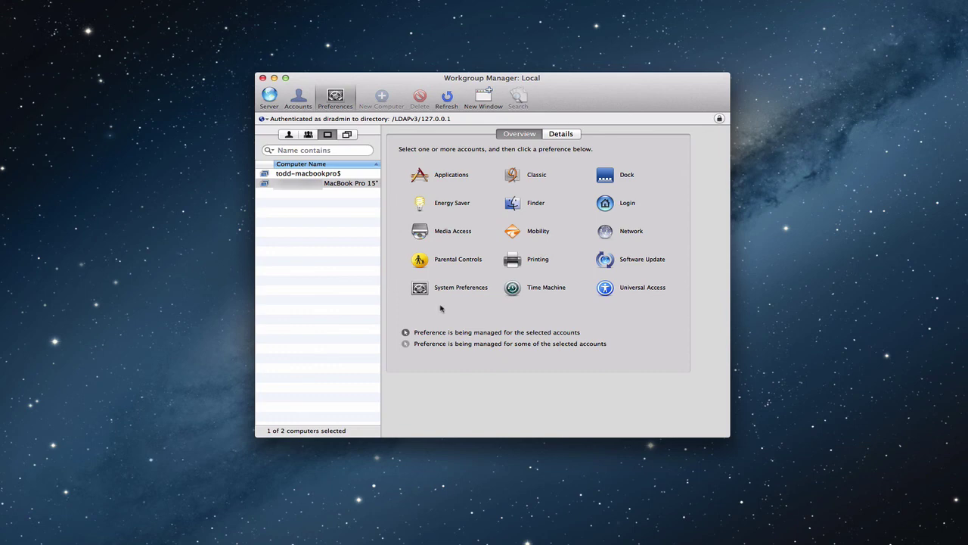
click(513, 289)
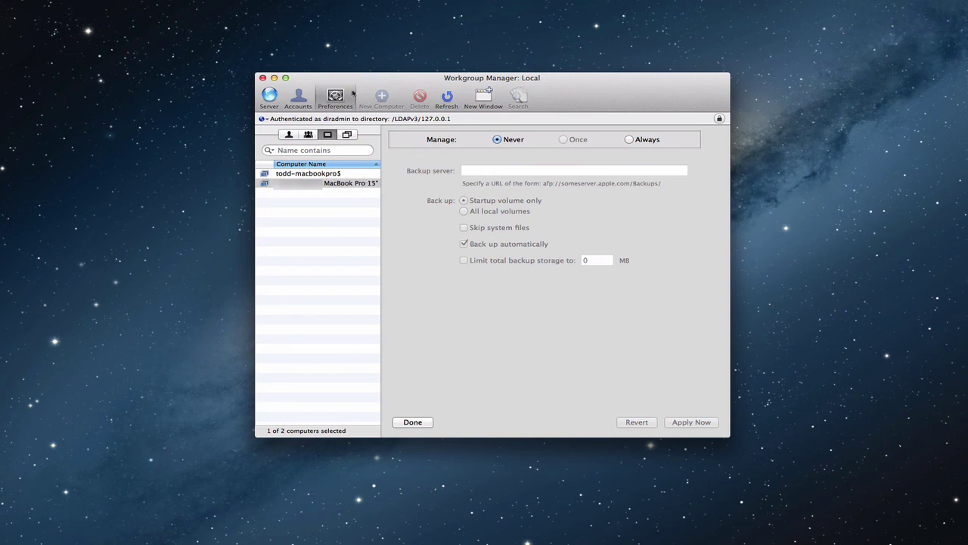
click(338, 97)
- List computer groups and select the Untitled_1 group to show its preferences overview
click(346, 134)
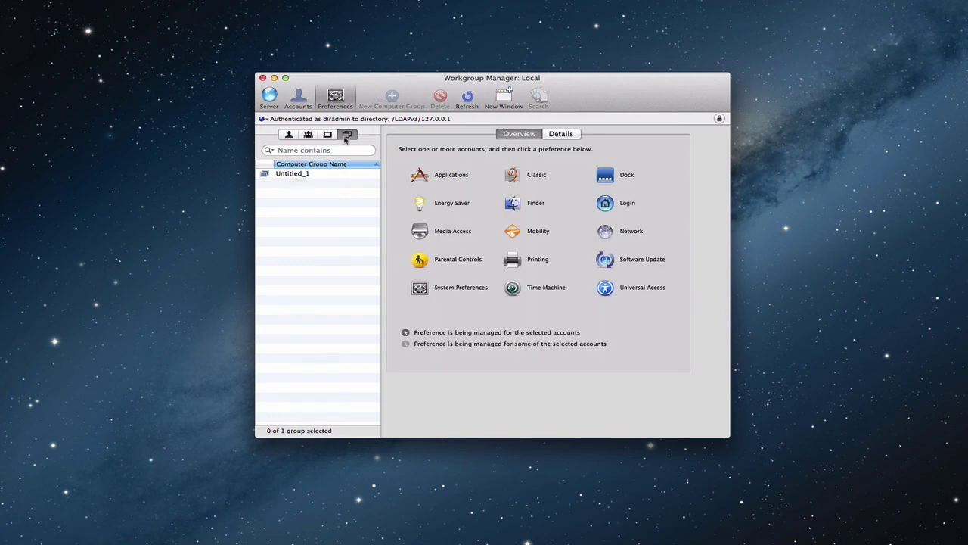
click(298, 178)
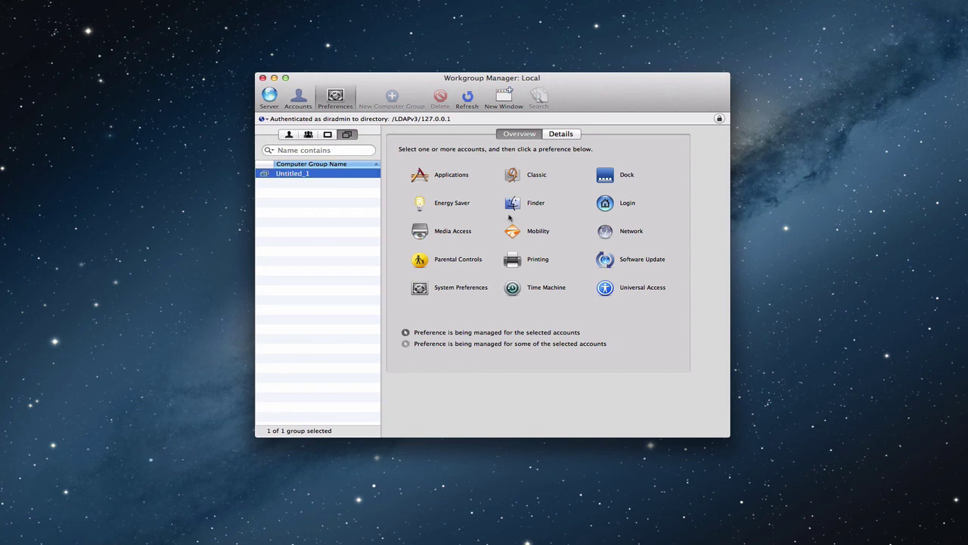